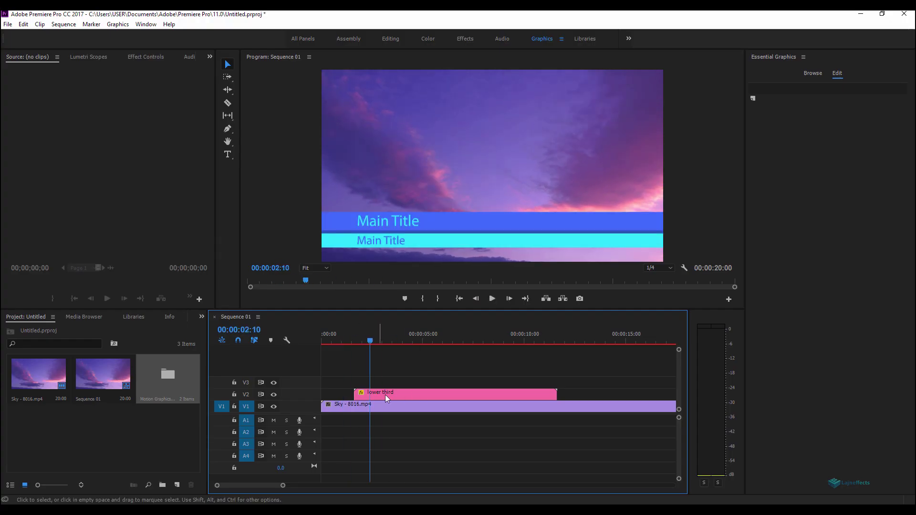
Step: Set the lower third's Main Title to 'Magic Hour' and Subtitle to 'Nice Timelapse'
left_click(385, 394)
left_click(793, 106)
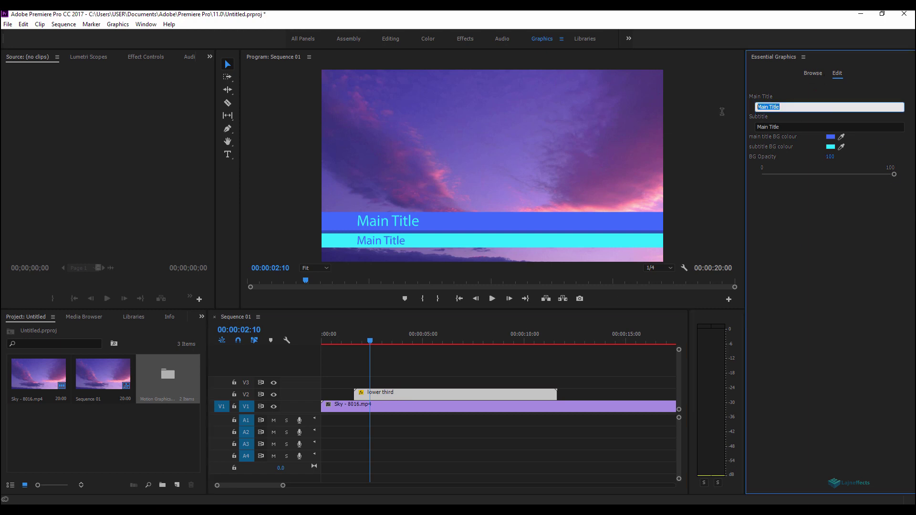
type("Magic Hour")
key("Tab")
type("Nice Timelap")
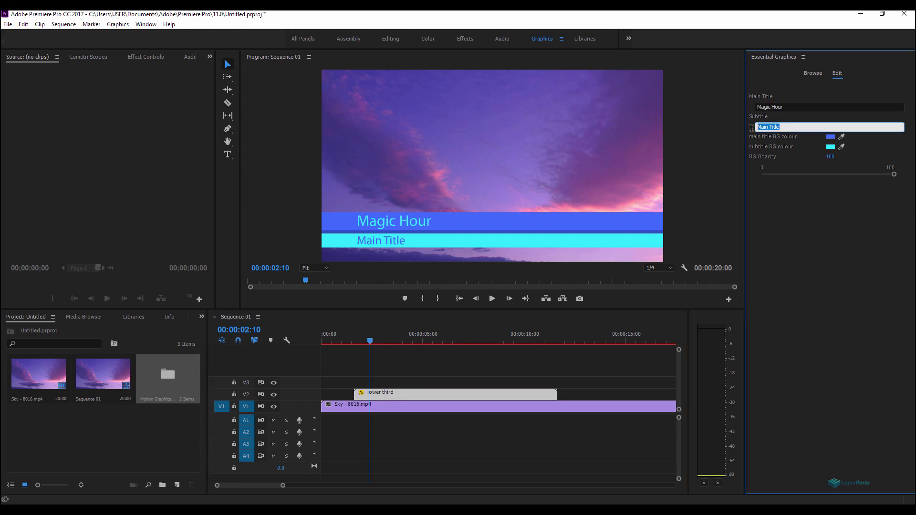
type("se")
key("Return")
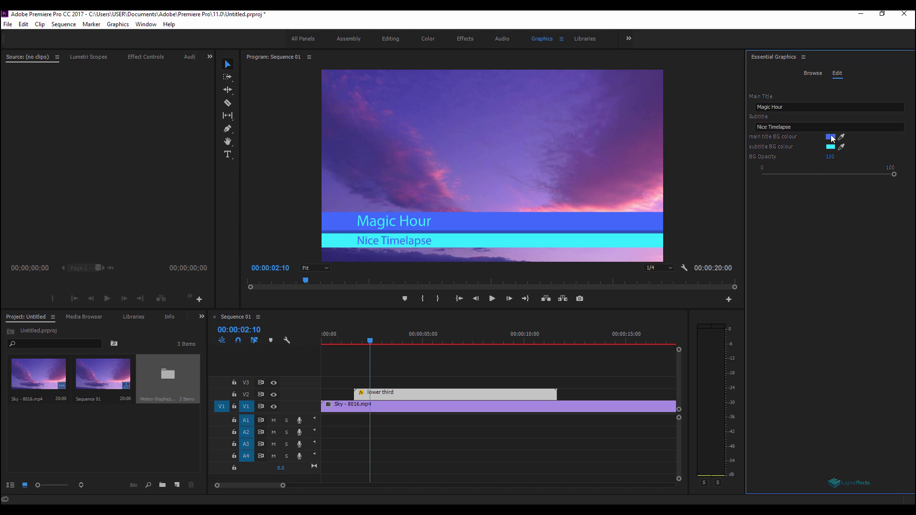
Step: Make the main title bar orange and the subtitle bar white, with background opacity 0
left_click(831, 136)
left_click_drag(482, 299, 485, 226)
left_click(564, 210)
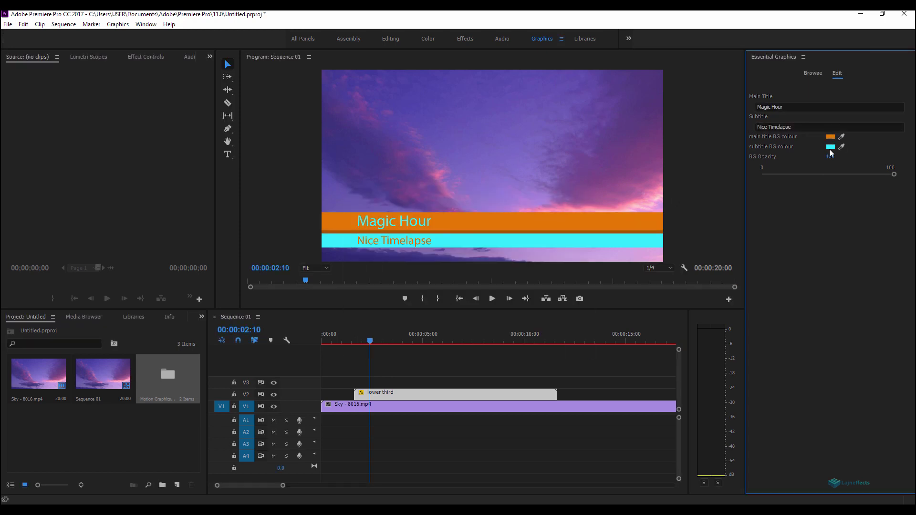
left_click(831, 146)
left_click_drag(362, 329, 341, 334)
left_click(556, 213)
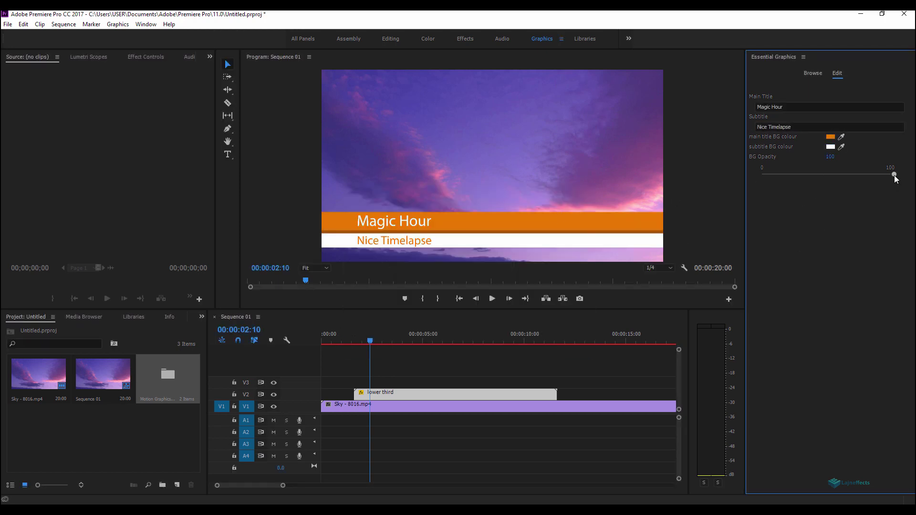
mouse_move(894, 175)
left_mouse_down()
mouse_move(762, 175)
mouse_move(832, 177)
mouse_move(754, 185)
mouse_move(894, 175)
left_mouse_up()
Step: Play the sequence and trim the lower-third clip to end at 00:00:06:24
left_click(325, 362)
key("space")
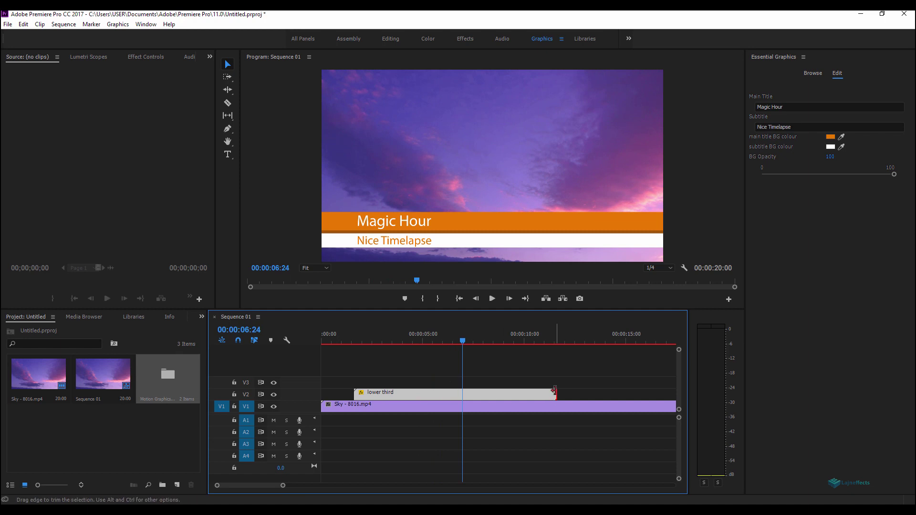
key("w")
left_click_drag(406, 393, 475, 343)
Step: Give the second lower-third clip a dark purple 550064 main title bar and review both
left_click(522, 343)
left_click(531, 395)
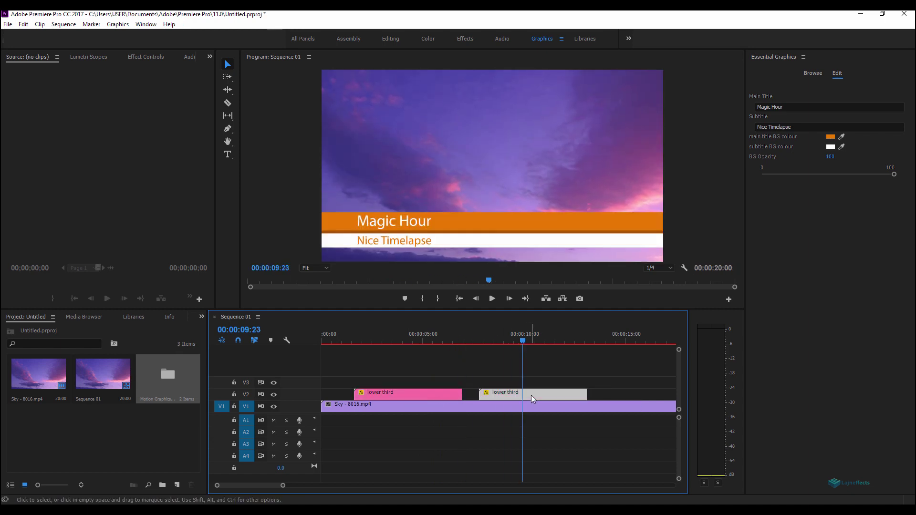
left_click(830, 137)
left_click(484, 314)
left_click(472, 263)
left_click(547, 213)
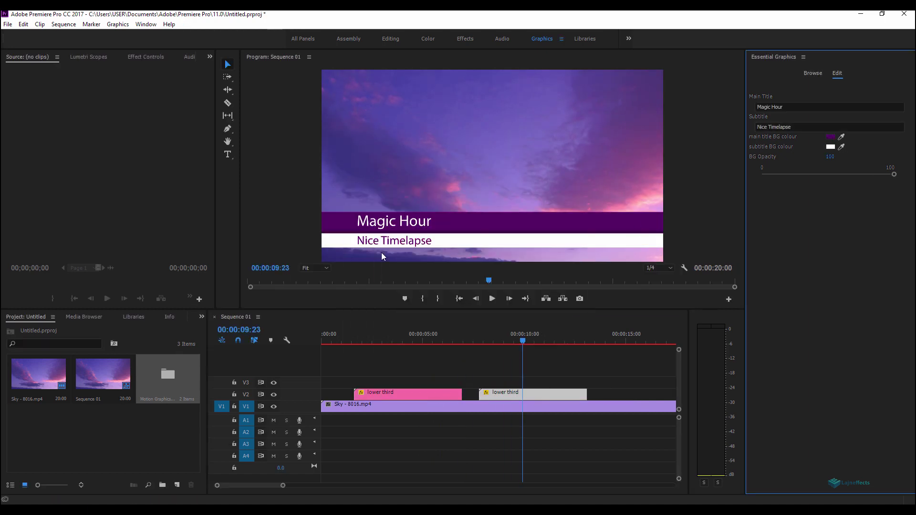
left_click_drag(347, 350, 519, 371)
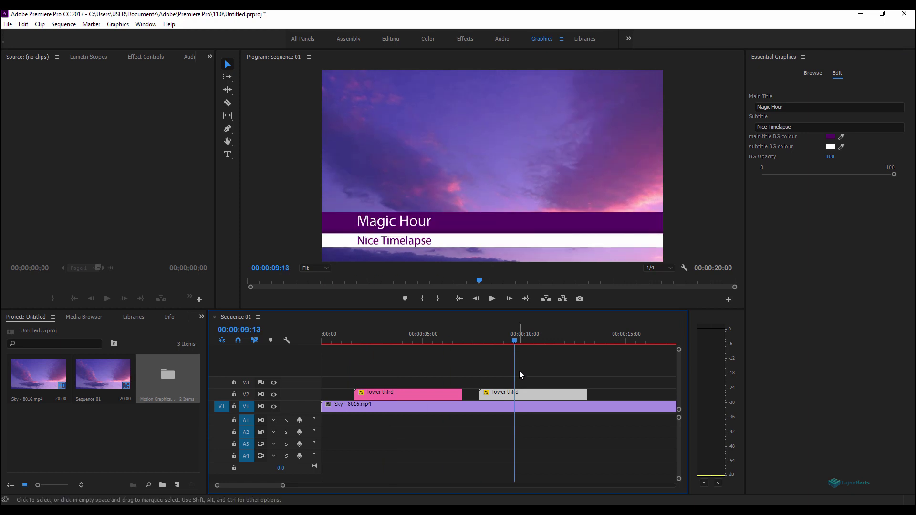
Step: Create a new composition named 'lower third'
right_click(71, 167)
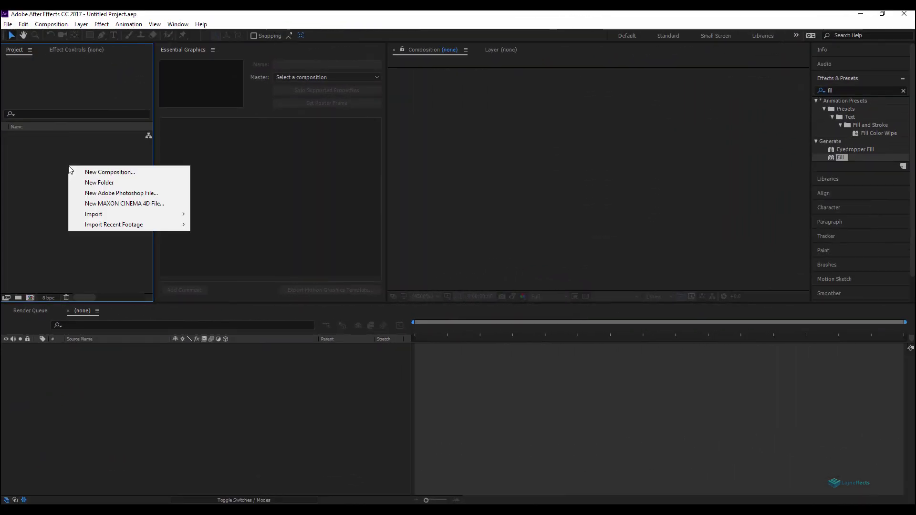
left_click(102, 171)
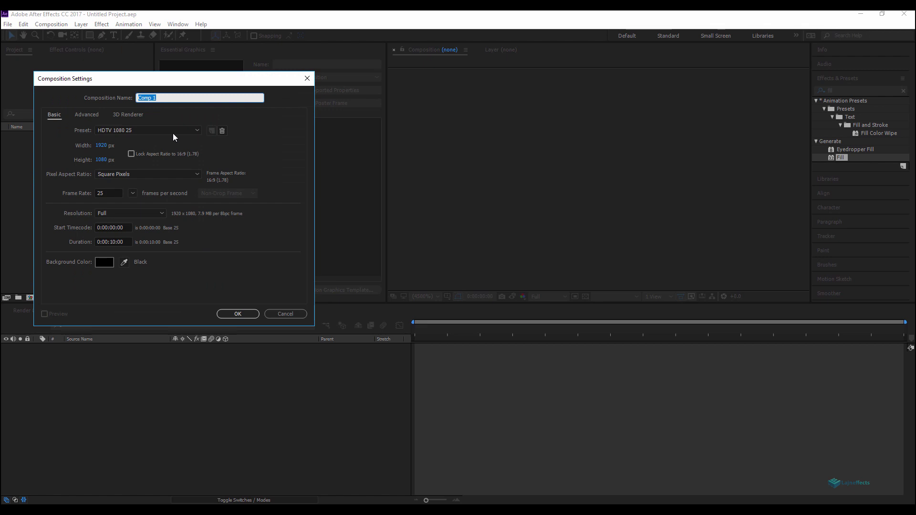
type("lower third")
left_click(238, 313)
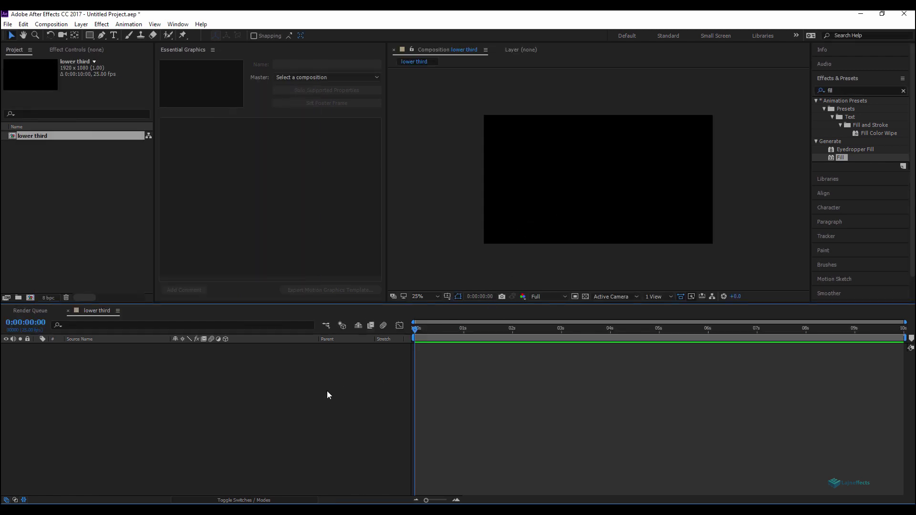
Step: Add a yellow solid layer and squash it into a thin horizontal bar
right_click(314, 381)
mouse_move(343, 386)
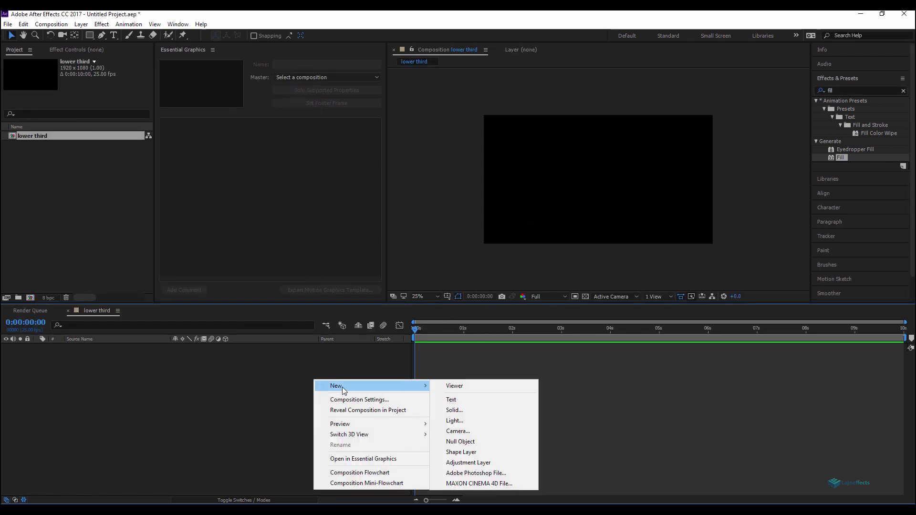
left_click(474, 411)
left_click(237, 315)
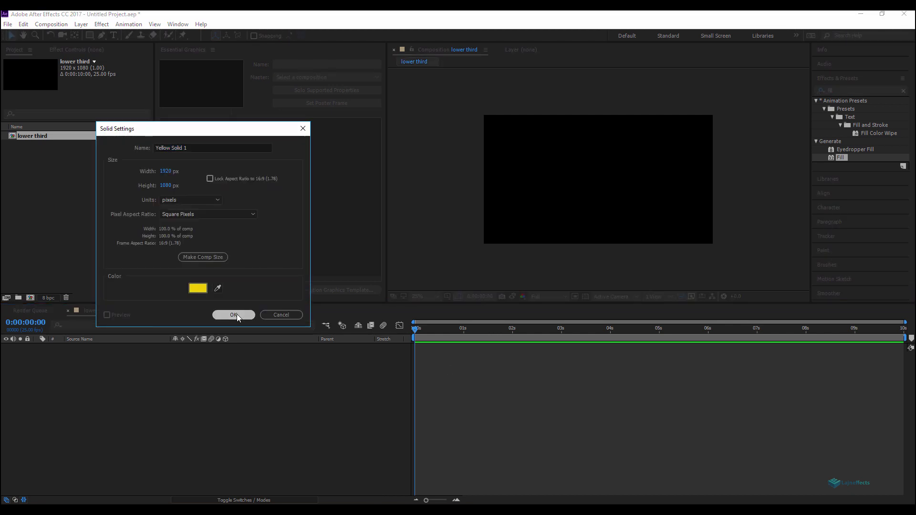
left_click_drag(602, 115, 602, 171)
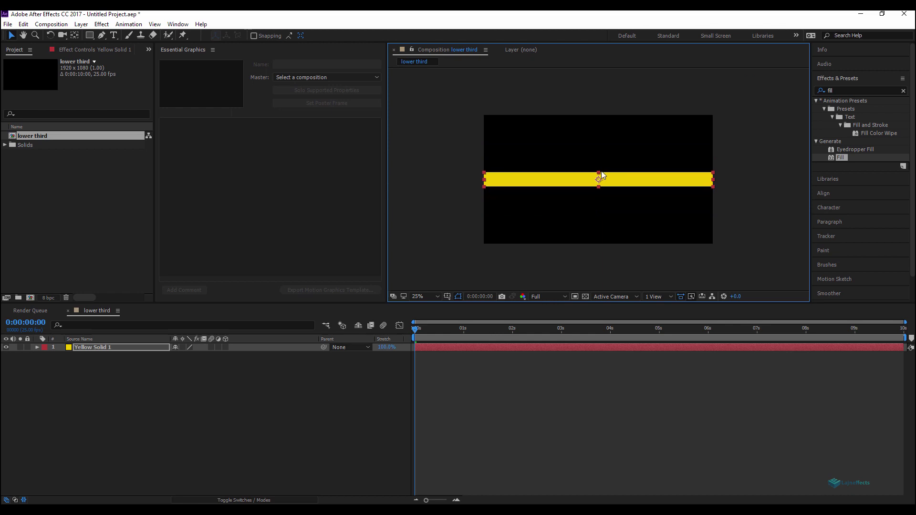
left_click(447, 371)
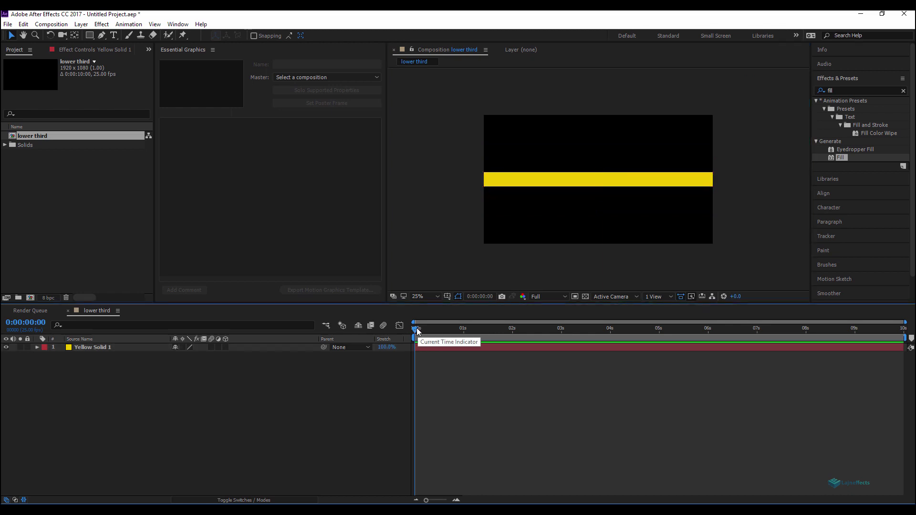
Step: Set Position and Scale keyframes on Yellow Solid 1 at 10 frames
left_click_drag(415, 329, 436, 336)
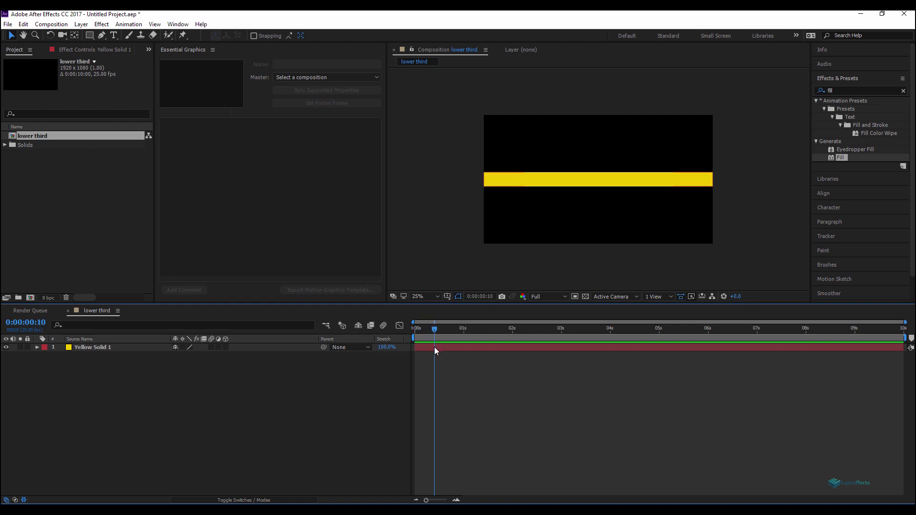
left_click(435, 347)
key("p")
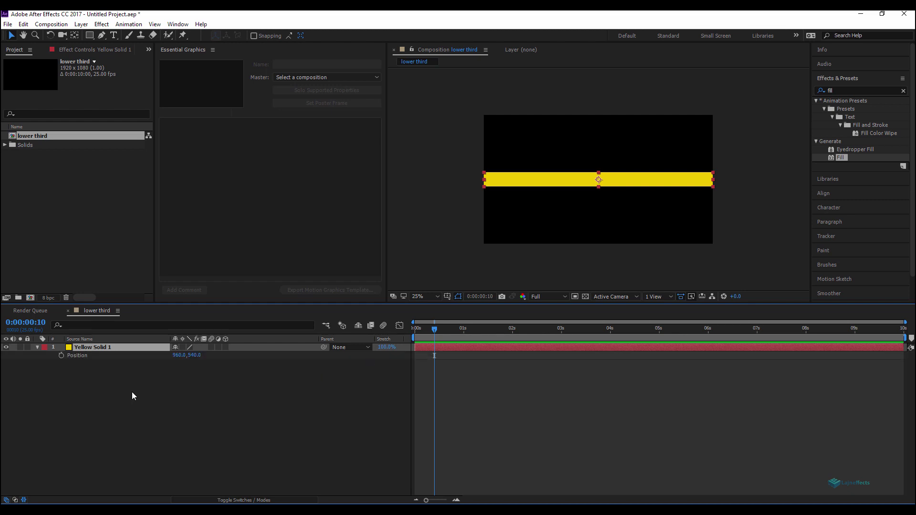
left_click(61, 356)
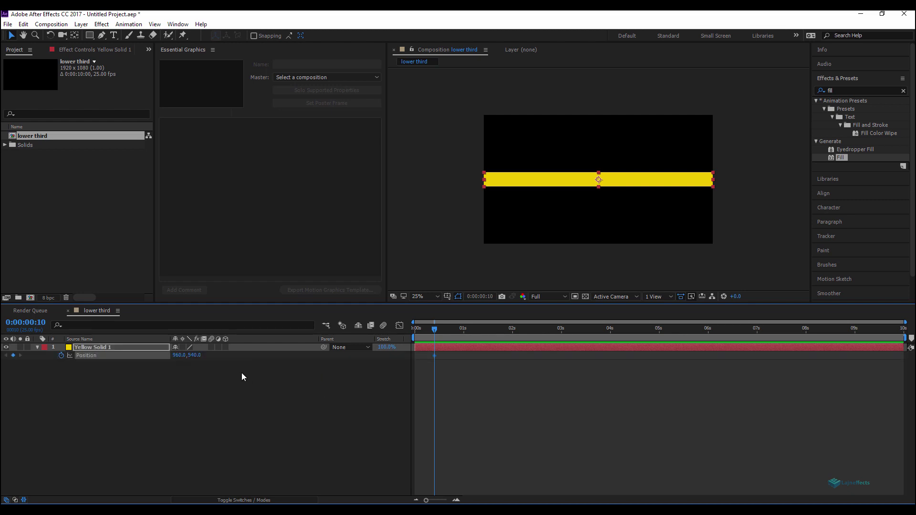
key("s")
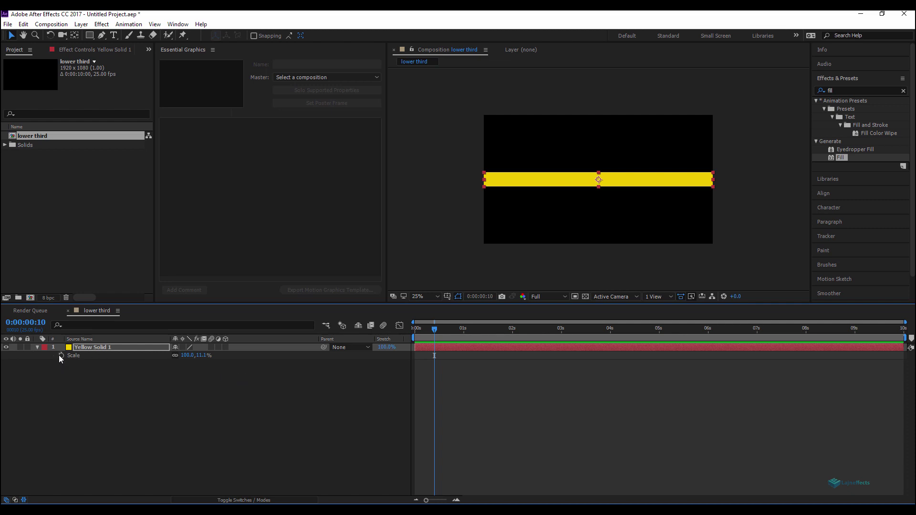
left_click(60, 356)
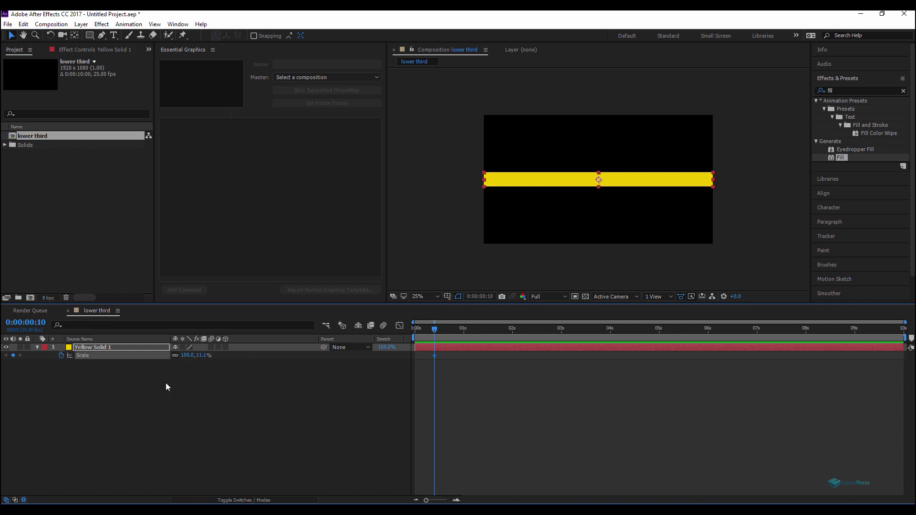
key("u")
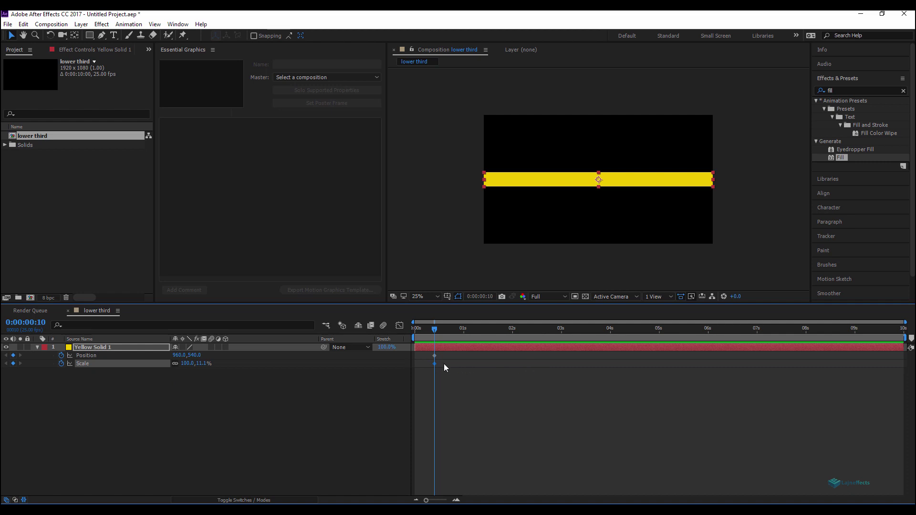
Step: At frame 0, unlink scale and set vertical Scale 0, nudging Position down to 740
left_click_drag(434, 330, 410, 339)
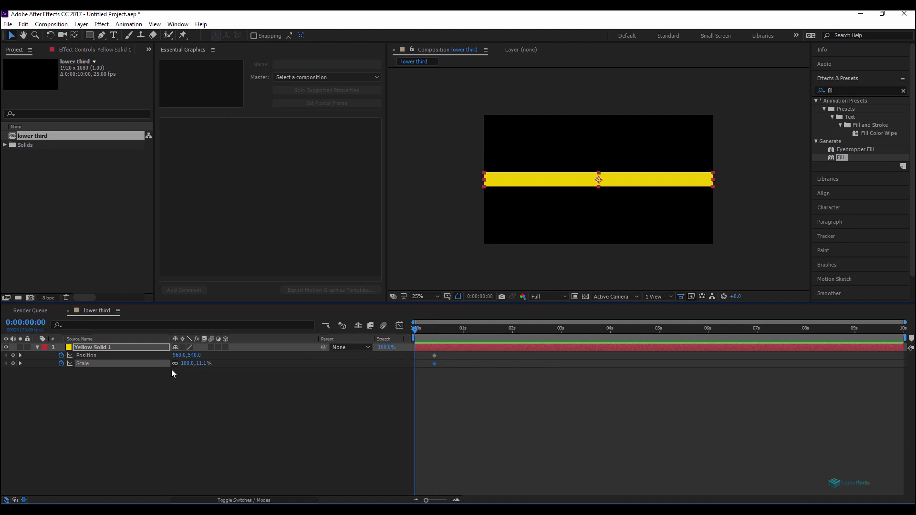
left_click(173, 363)
left_click(202, 380)
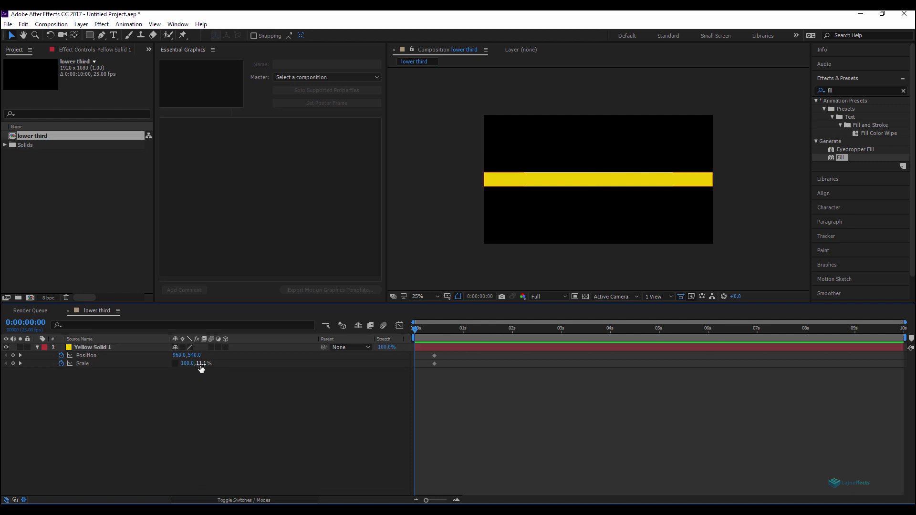
left_click(205, 363)
type("0")
key("Return")
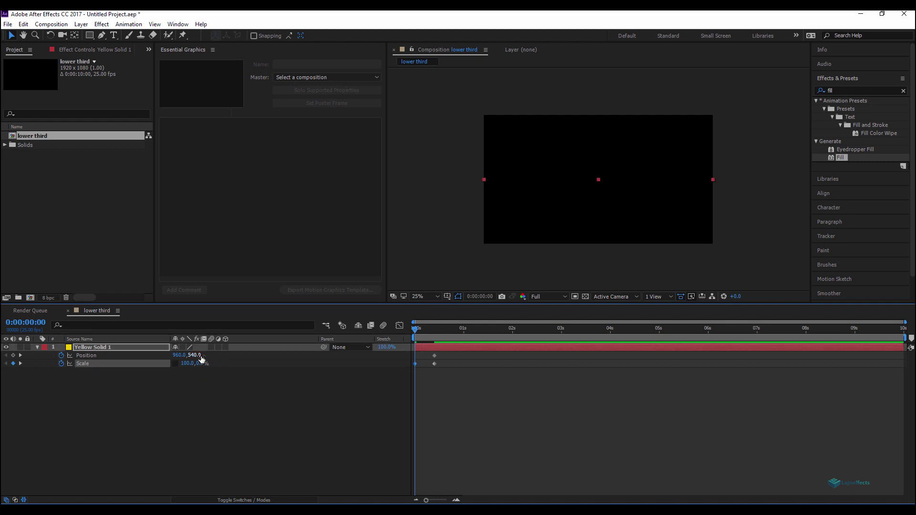
left_click(108, 356)
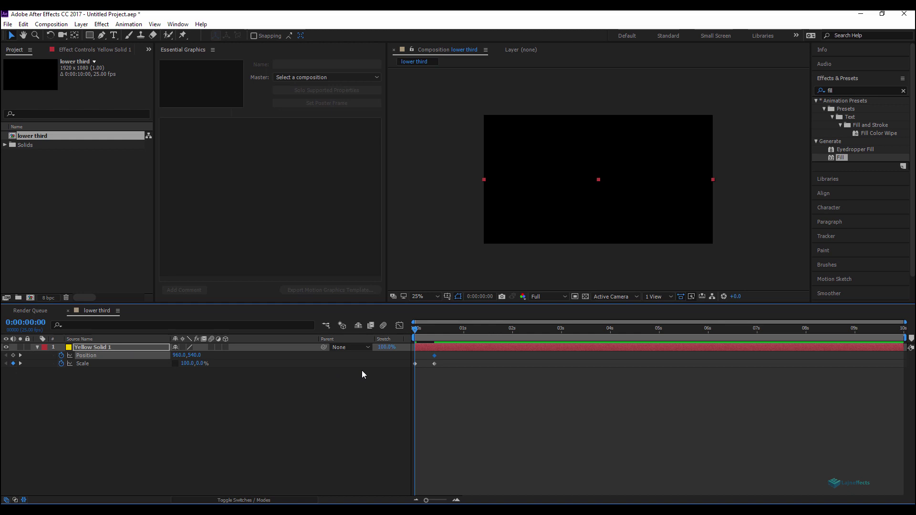
key("shift+Down")
key("shift+Down")
key("shift+Down")
key("shift+Down")
key("shift+Down")
key("shift+Down")
key("shift+Down")
key("shift+Down")
key("shift+Down")
key("shift+Down")
key("shift+Down")
key("shift+Down")
key("shift+Down")
key("shift+Down")
key("shift+Down")
key("shift+Down")
key("shift+Down")
key("shift+Down")
key("shift+Down")
key("shift+Down")
Step: End the work area at 1 second 13 frames and preview the bar reveal
left_click(489, 329)
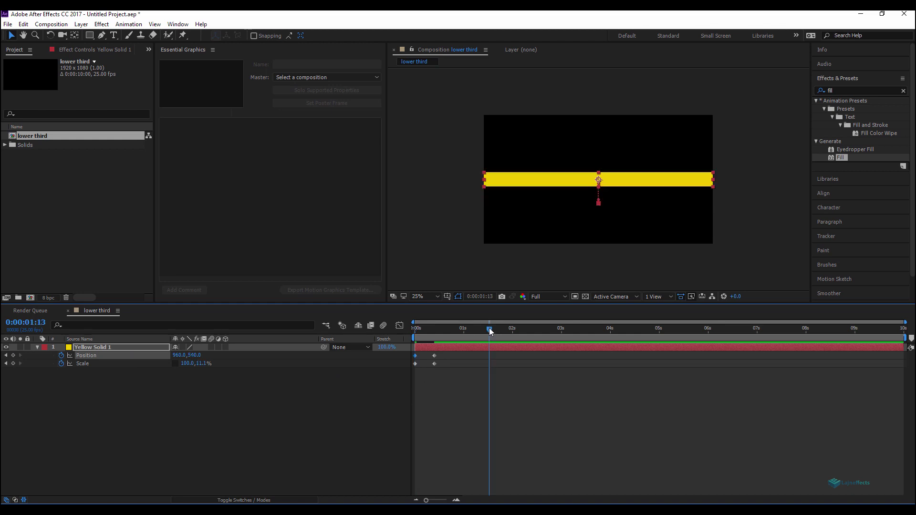
key("n")
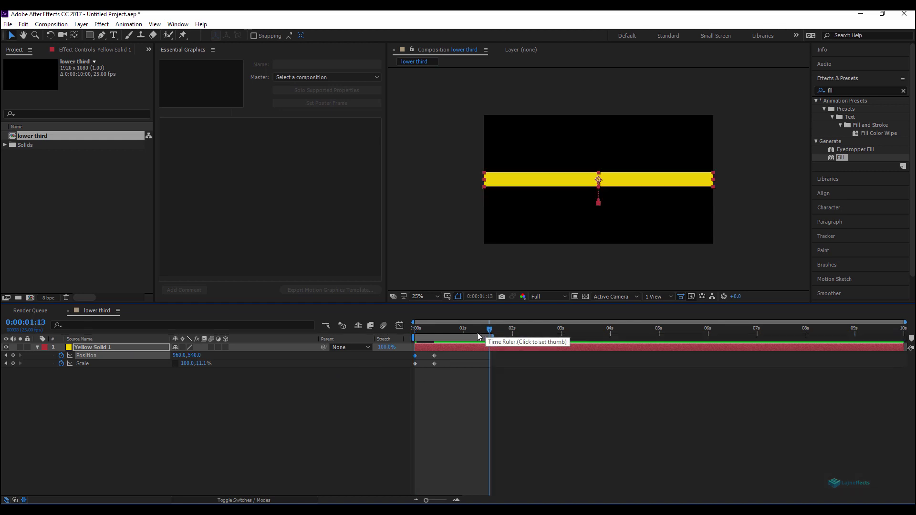
left_click(336, 395)
key("space")
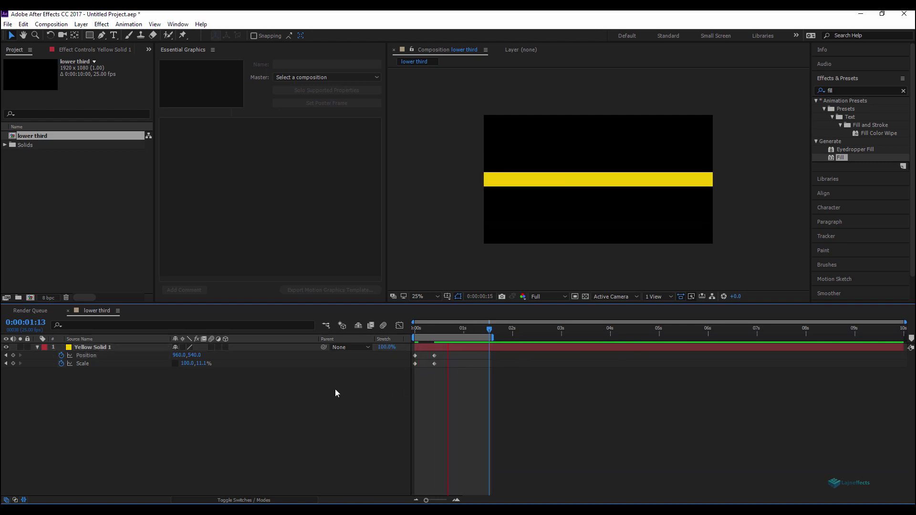
left_click(430, 330)
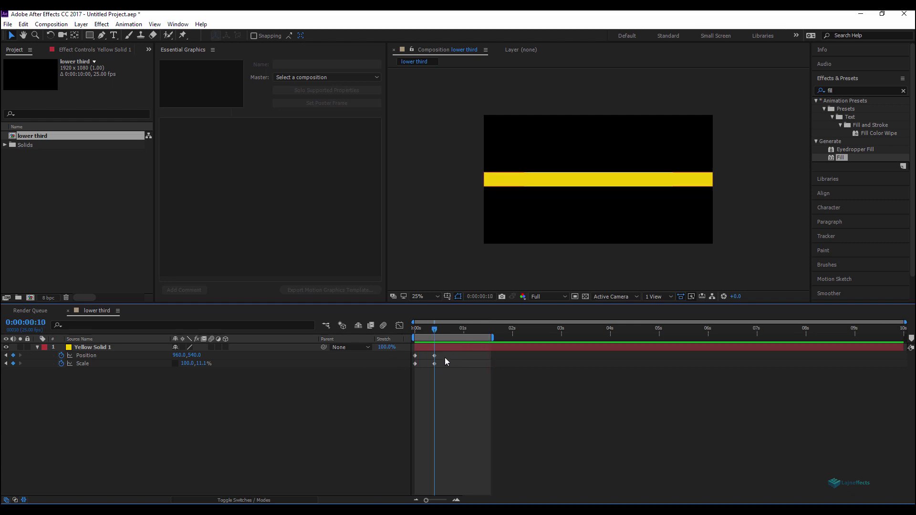
Step: Select the keyframes at 10 frames and preview the reveal animation again
left_click_drag(446, 353, 430, 367)
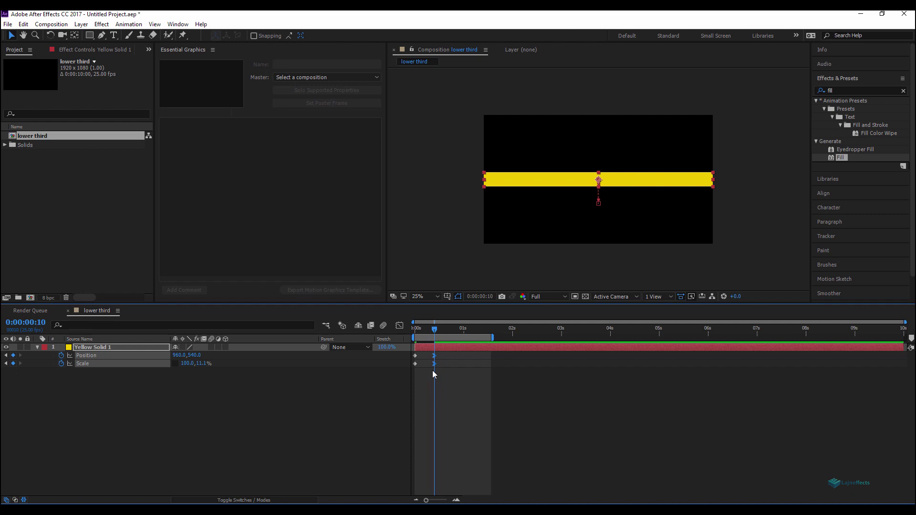
left_click(475, 401)
key("space")
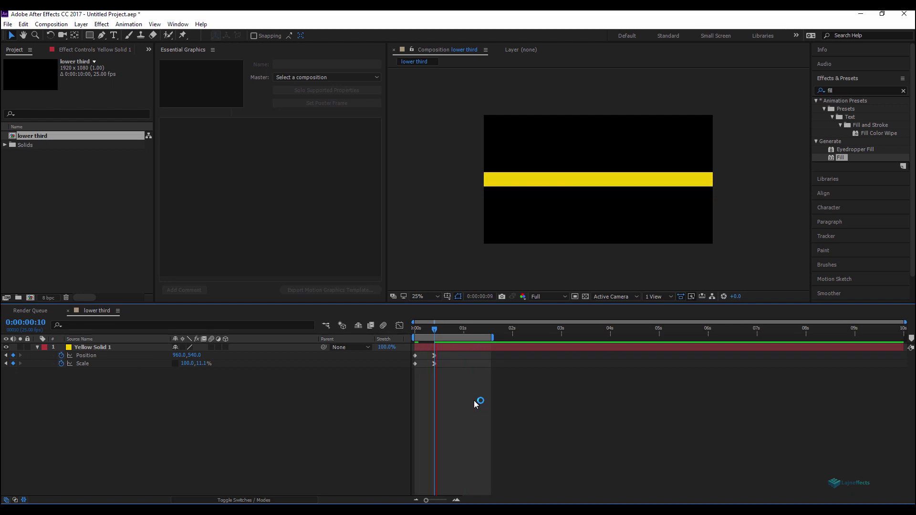
key("space")
key("Page_Down")
key("Page_Down")
key("Page_Down")
key("Page_Down")
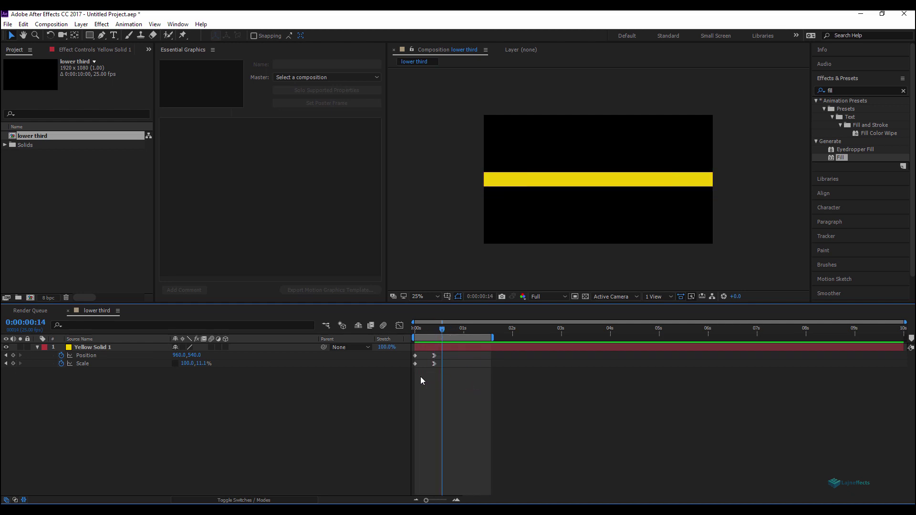
left_click(427, 349)
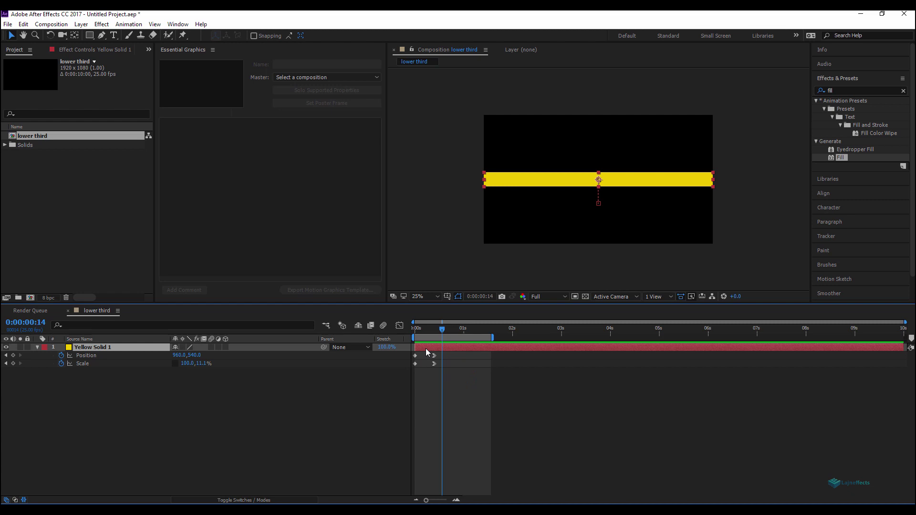
left_click(452, 361)
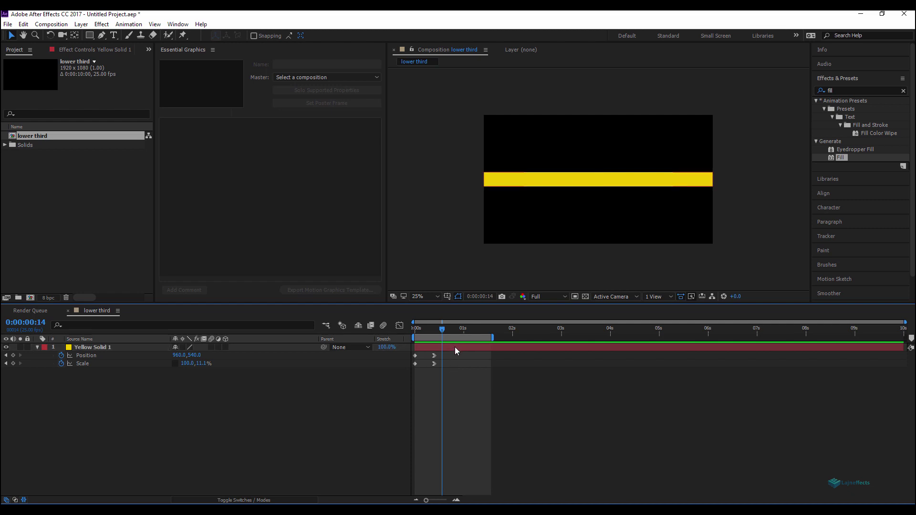
Step: Duplicate the yellow solid, hide the top copy, and move to frame 15
left_click(454, 348)
key("ctrl+d")
left_click(451, 356)
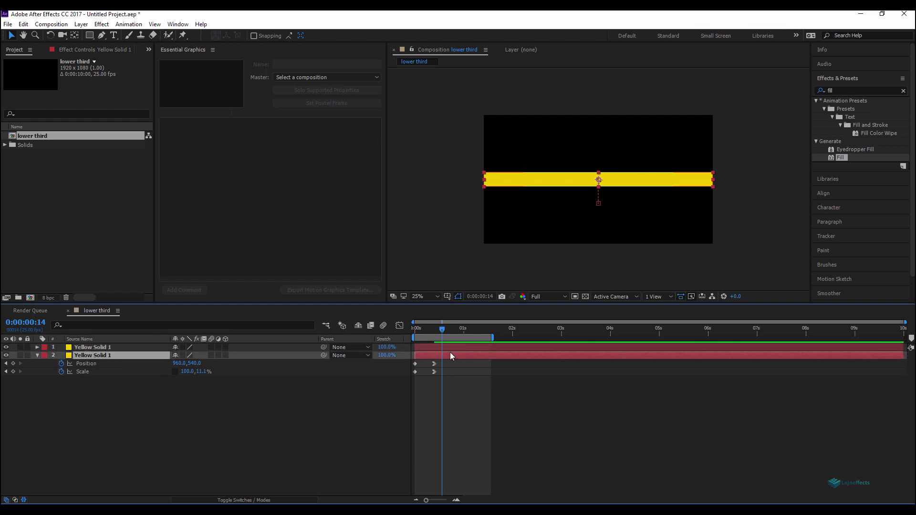
left_click(7, 348)
left_click_drag(438, 329, 453, 358)
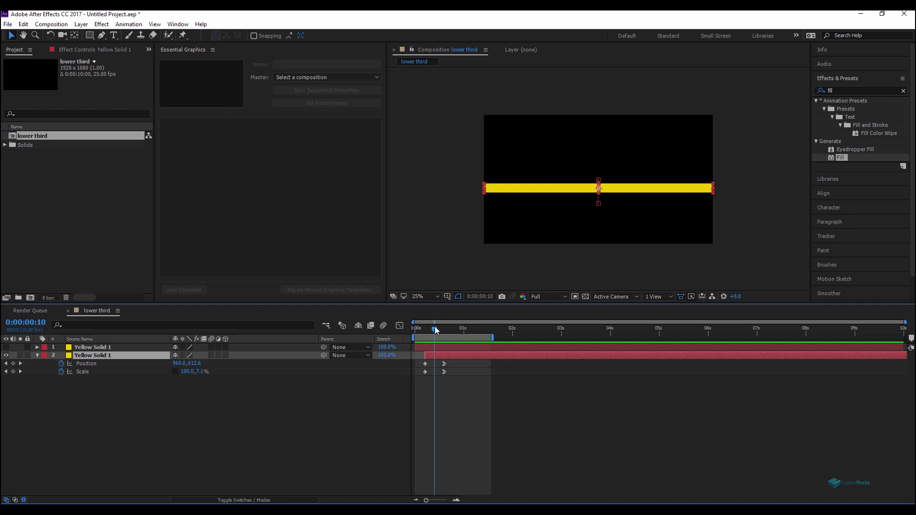
mouse_move(435, 330)
left_mouse_down()
mouse_move(447, 334)
mouse_move(418, 334)
mouse_move(441, 334)
left_mouse_up()
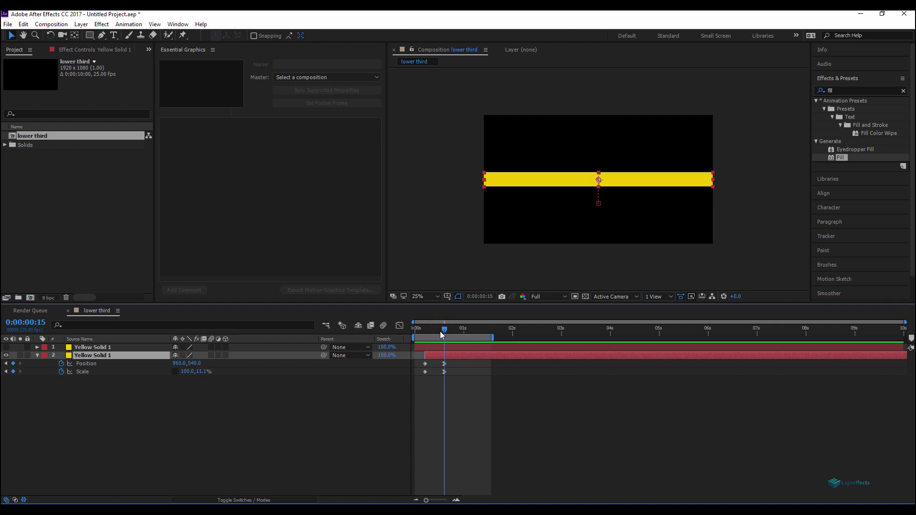
Step: Set the copy's Position keyframes to end at 620 and start at 580
left_click(462, 362)
left_click(460, 357)
key("shift+Down")
key("shift+Down")
key("shift+Down")
key("shift+Down")
key("shift+Down")
key("shift+Down")
key("shift+Down")
key("shift+Down")
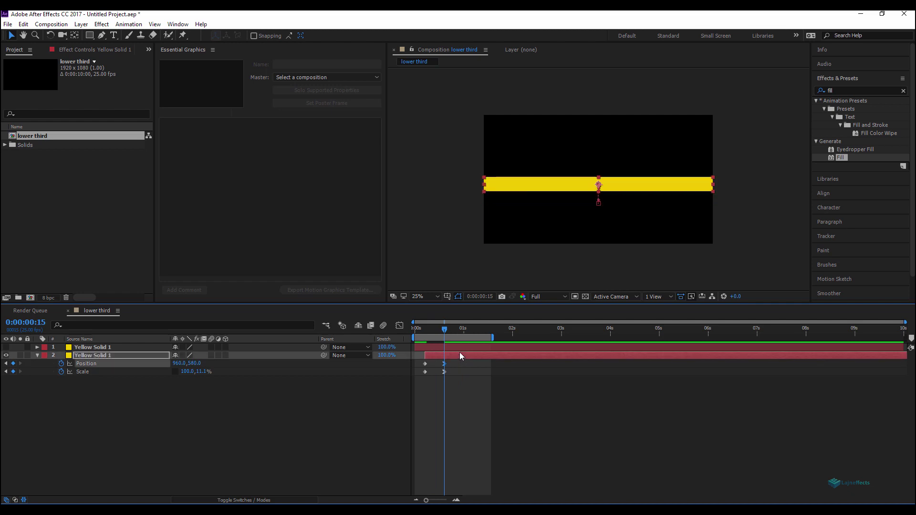
key("j")
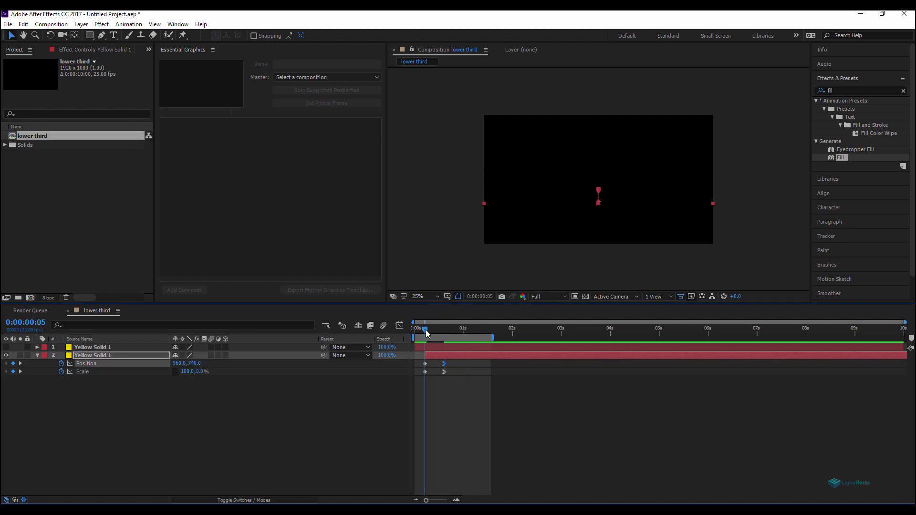
key("shift+Up")
key("shift+Up")
key("shift+Up")
key("shift+Up")
key("shift+Up")
key("shift+Up")
key("shift+Up")
key("shift+Up")
key("shift+Up")
key("shift+Up")
key("shift+Up")
key("shift+Up")
key("shift+Up")
key("shift+Up")
key("shift+Up")
key("shift+Up")
Step: Unhide the top yellow bar and preview both bars animating together
left_click(109, 415)
left_click(5, 348)
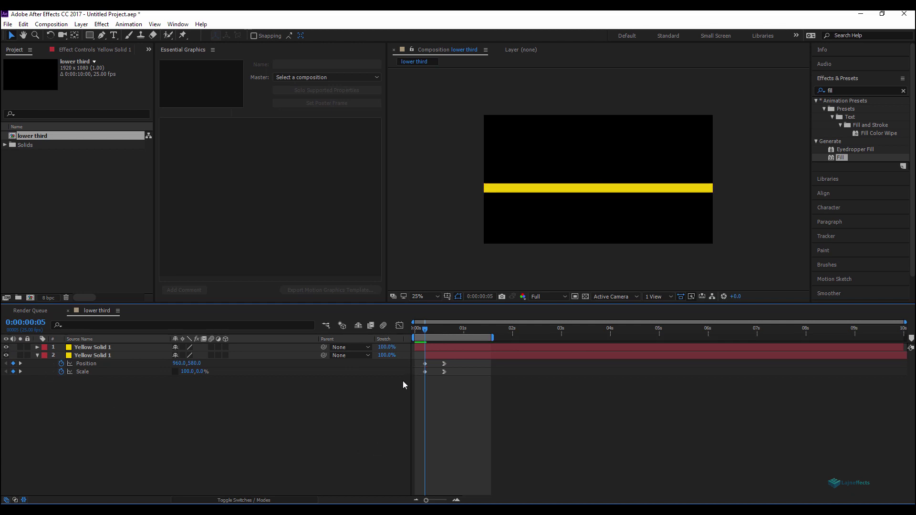
key("space")
left_click(443, 330)
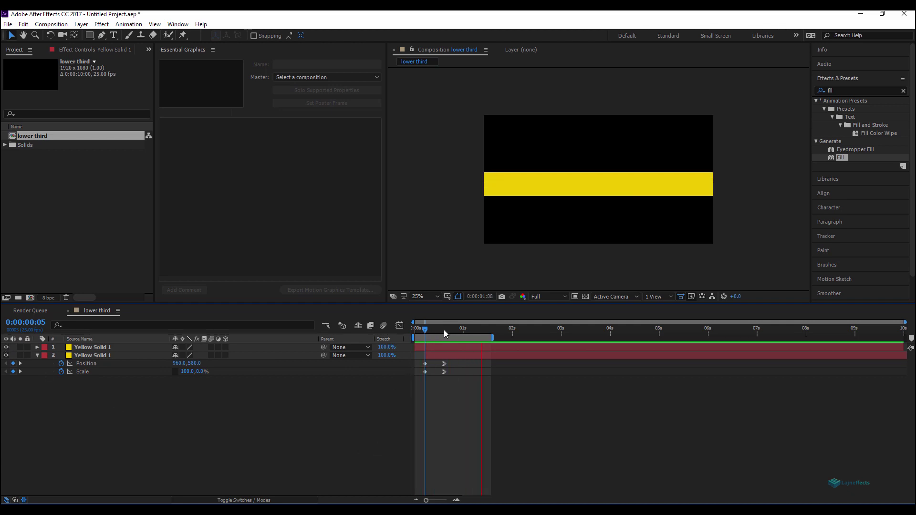
left_click(456, 354)
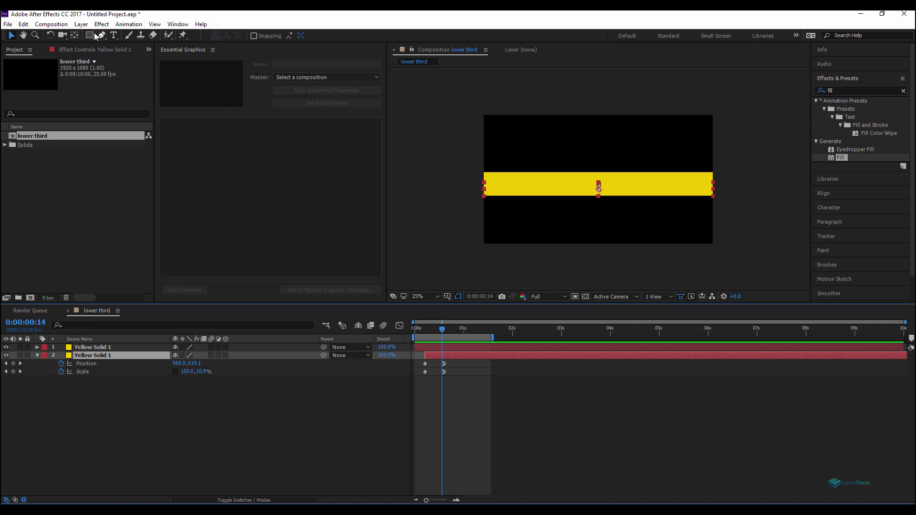
Step: Change the duplicate solid's colour to light cyan 76F0EF in Solid Settings and preview
left_click(82, 25)
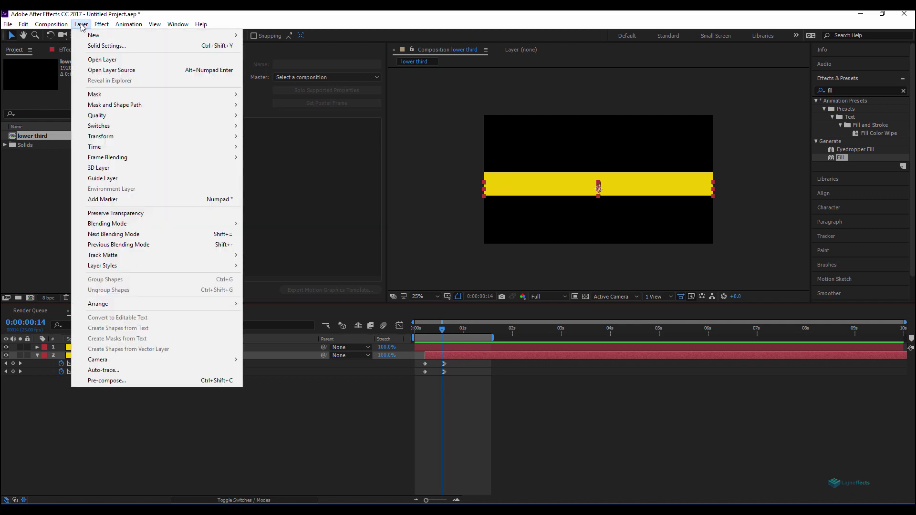
left_click(109, 46)
left_click(203, 286)
left_click_drag(233, 184, 202, 170)
left_click(350, 114)
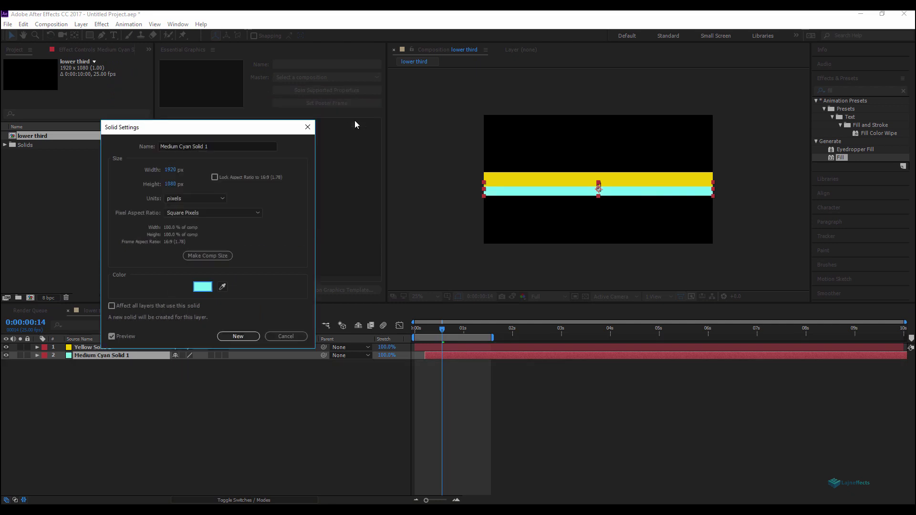
left_click(238, 336)
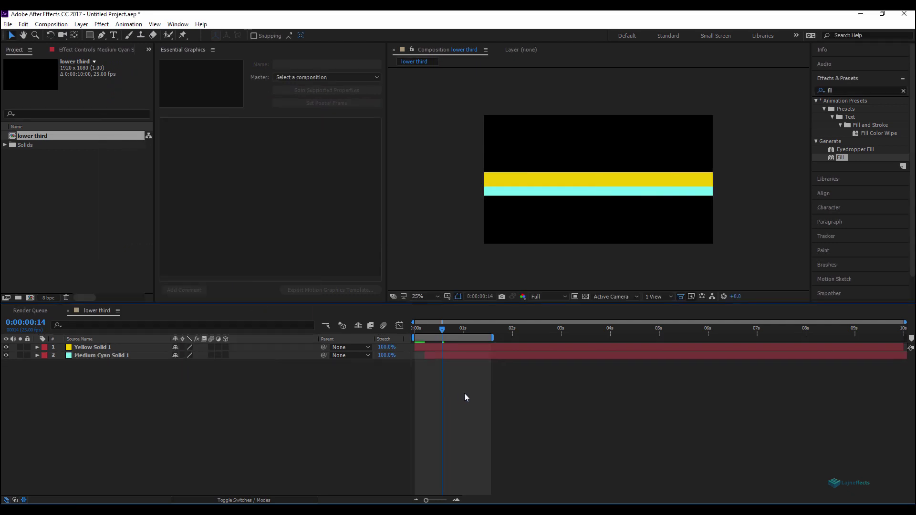
key("space")
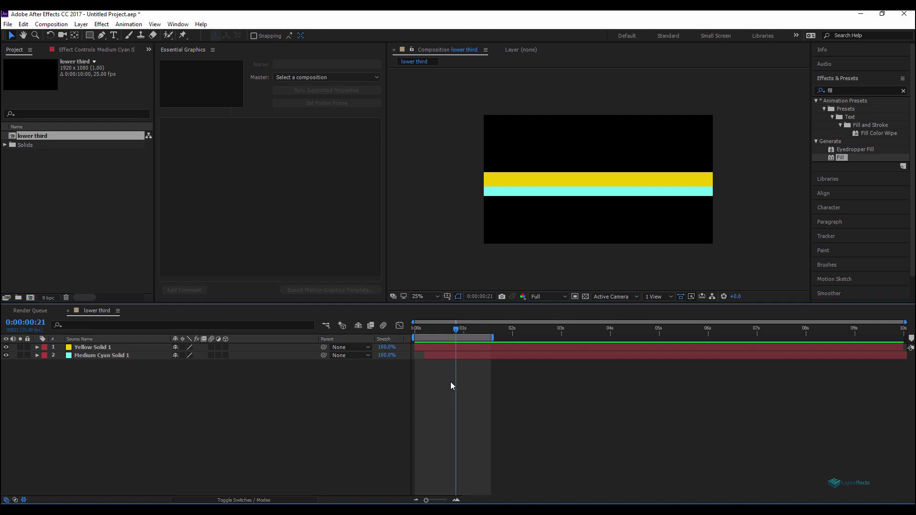
left_click(447, 349)
left_click(444, 371)
Step: Add a new adjustment layer and zoom the composition view to 50%
right_click(440, 379)
mouse_move(455, 388)
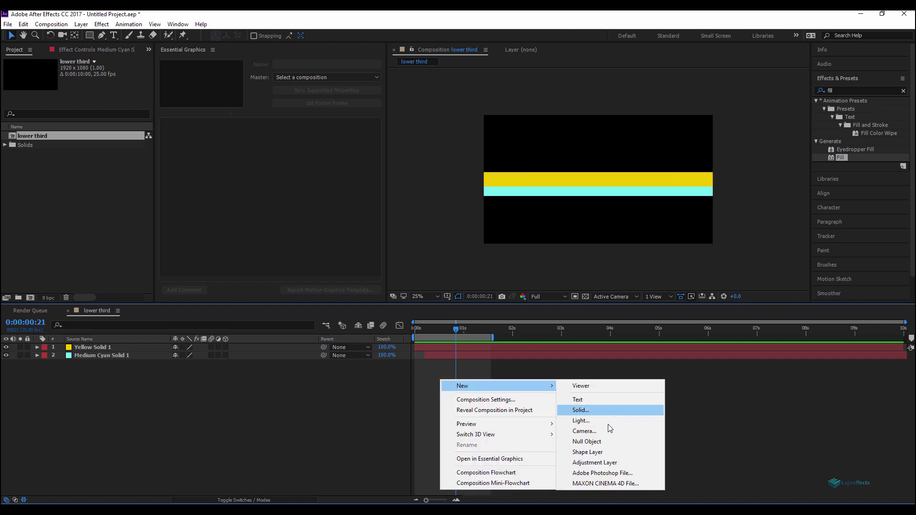
left_click(609, 461)
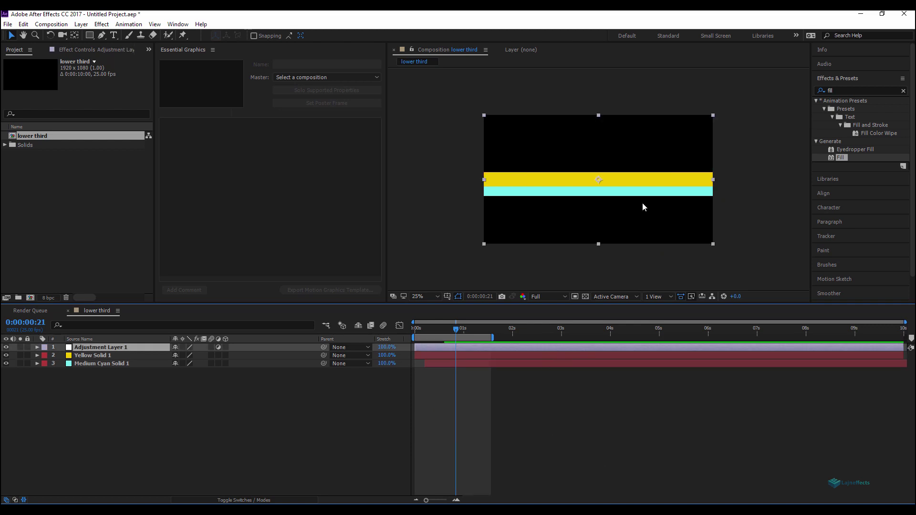
key("period")
key("comma")
left_click_drag(386, 170, 325, 162)
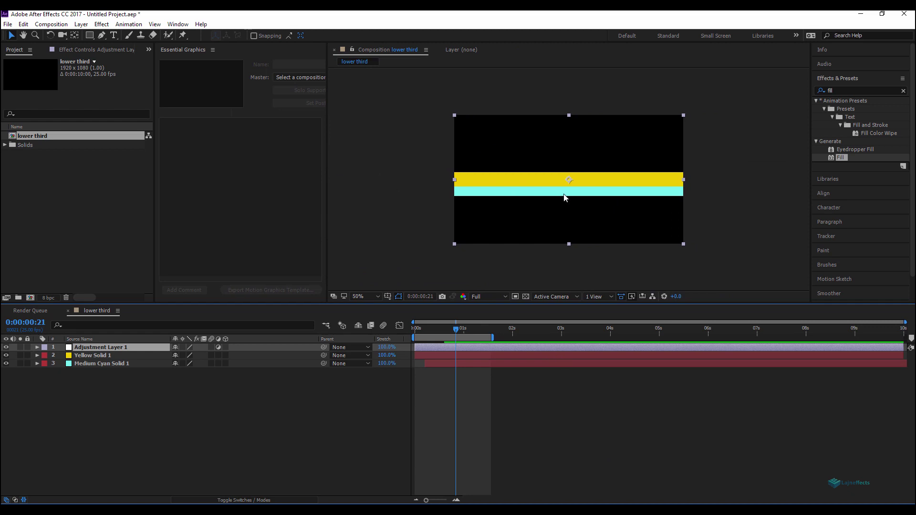
key("period")
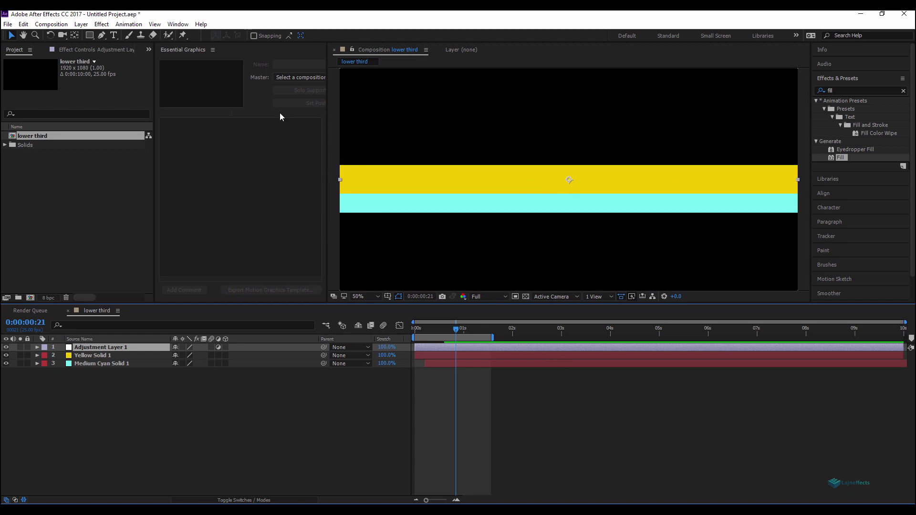
Step: Apply an Exposure effect set to -1 on the adjustment layer
left_click(89, 50)
right_click(94, 108)
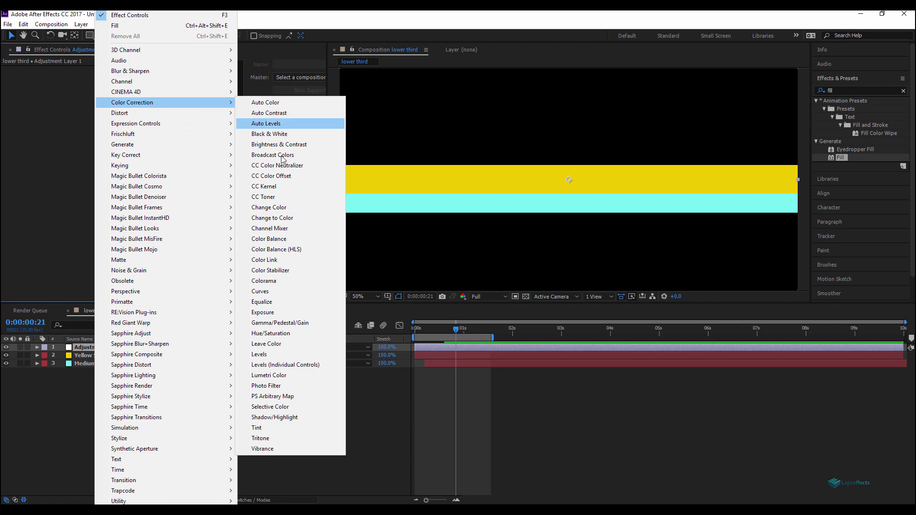
left_click(276, 313)
left_click(90, 94)
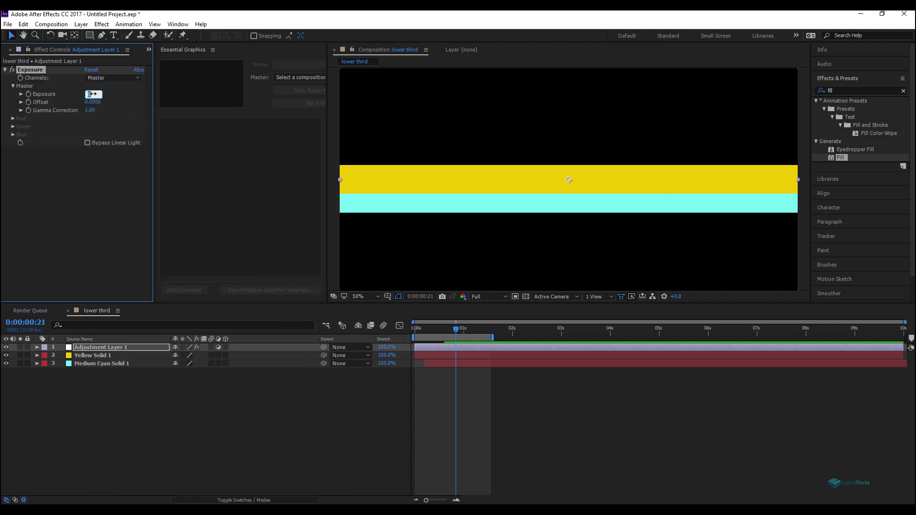
type("-1")
key("Return")
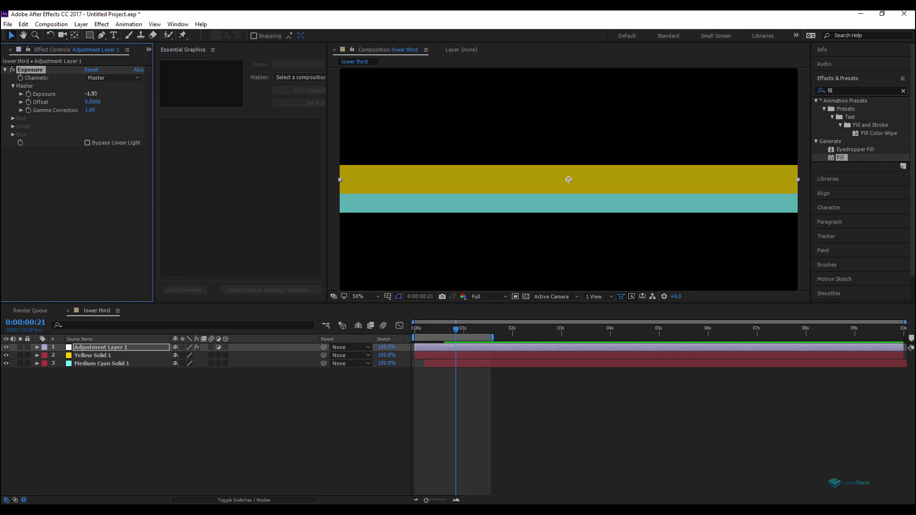
Step: Mask the adjustment layer to a thin rectangular strip between the bars and preview
left_click(90, 34)
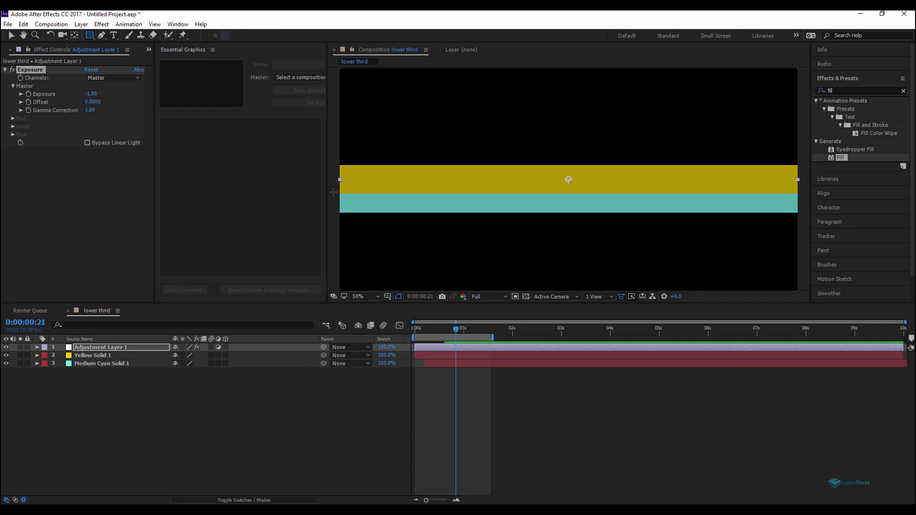
left_click_drag(333, 190, 808, 193)
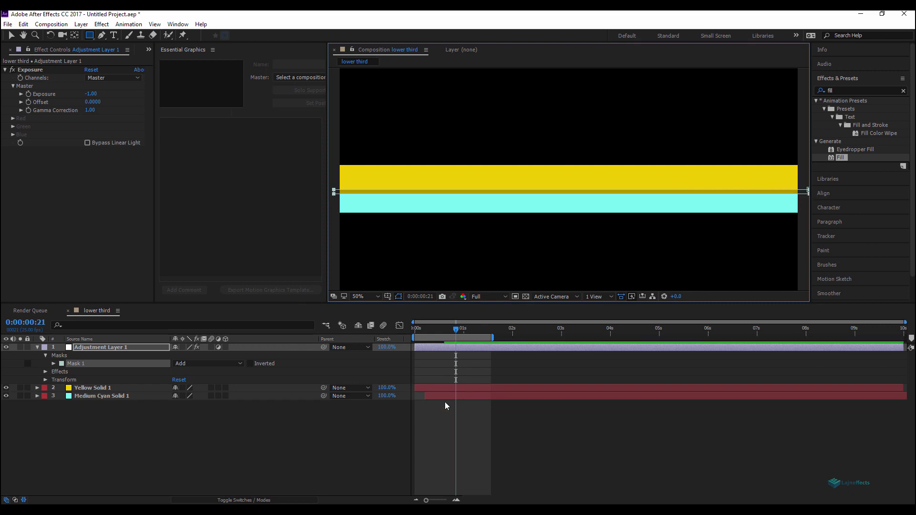
left_click(447, 423)
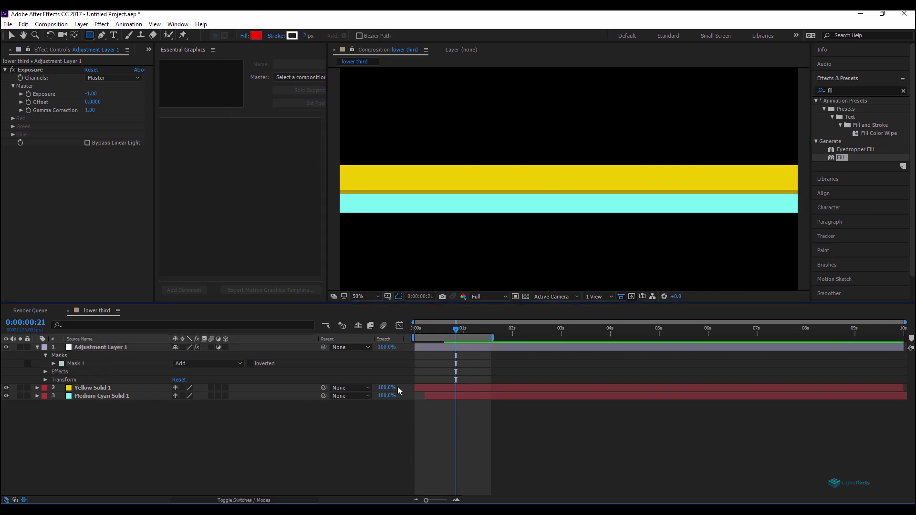
key("comma")
key("space")
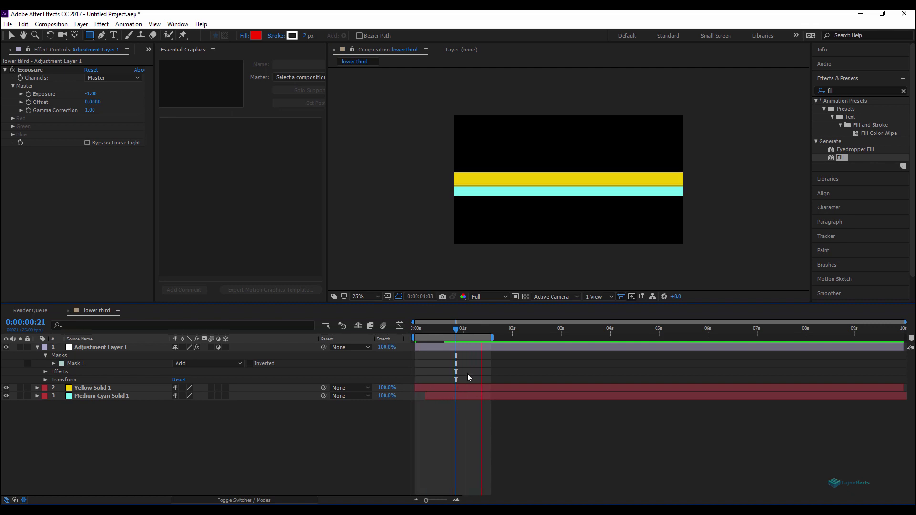
Step: Apply the Fill effect from Effects & Presets to both the yellow and cyan bars
left_click(450, 326)
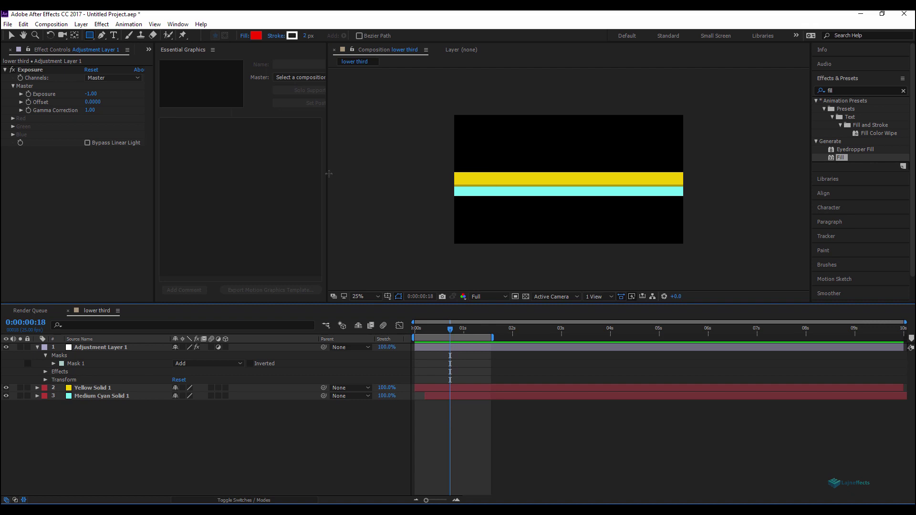
left_click_drag(328, 159, 397, 156)
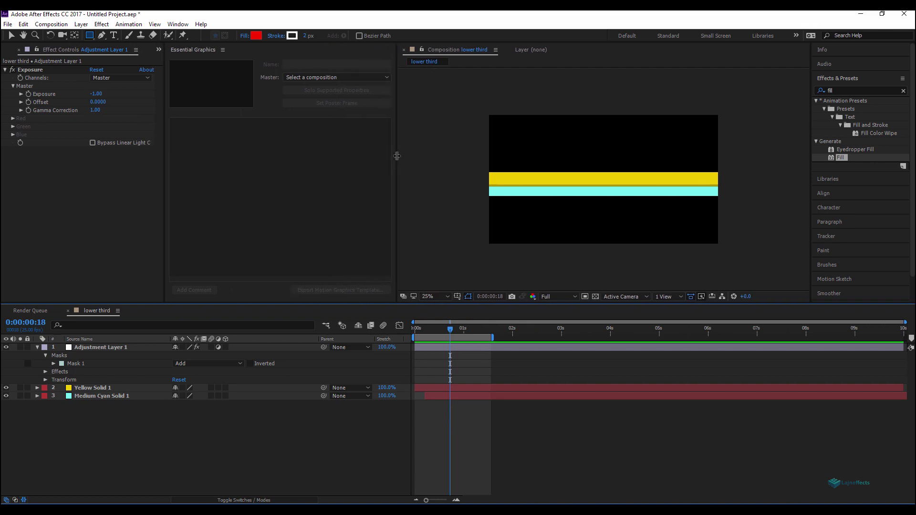
left_click(98, 387)
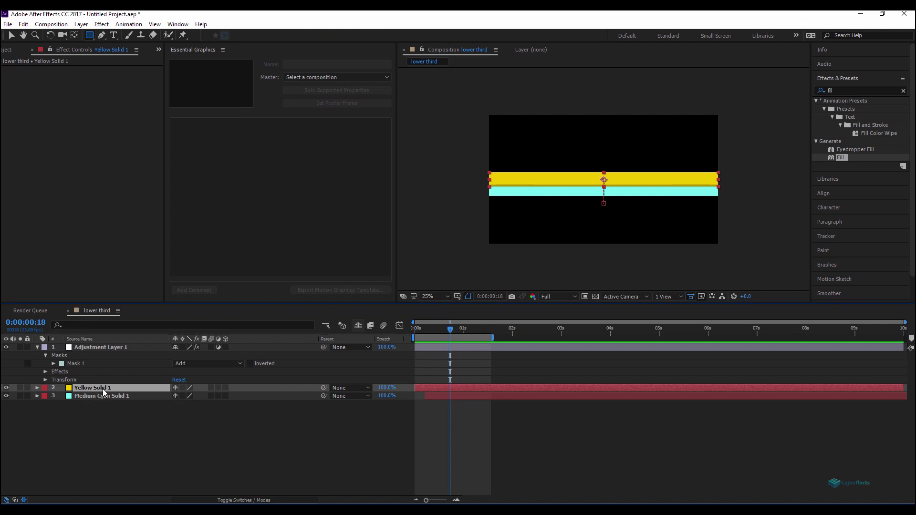
right_click(93, 191)
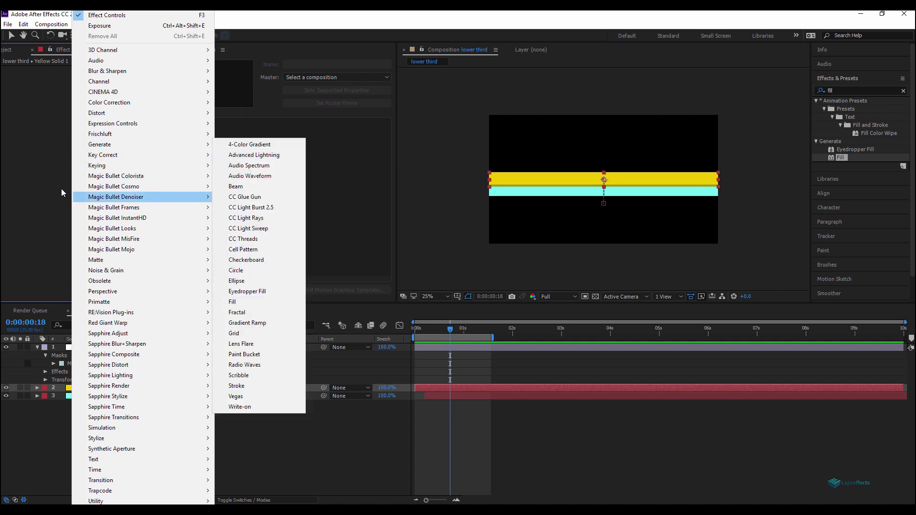
left_click(426, 237)
left_click(843, 90)
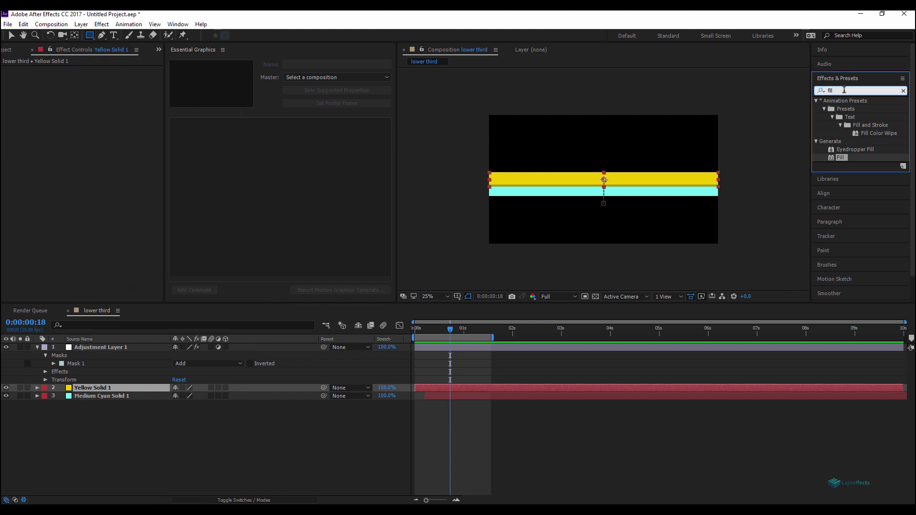
double_click(844, 157)
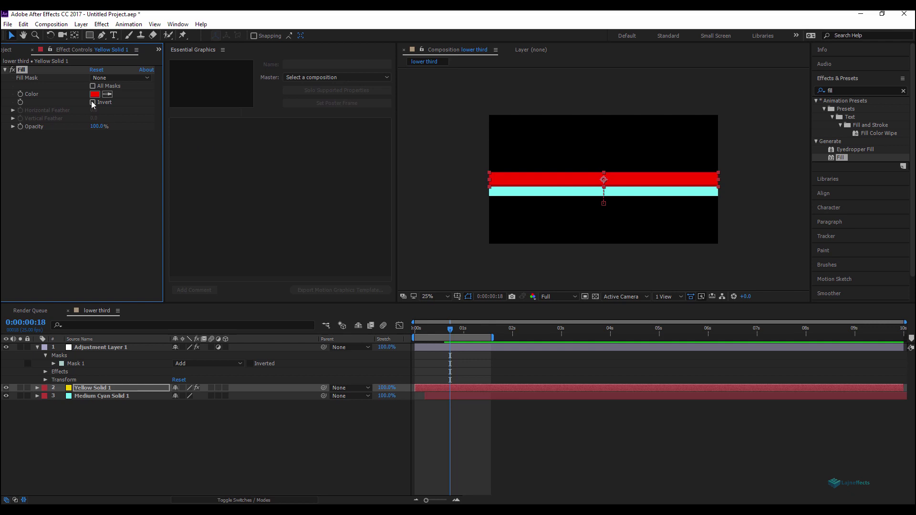
left_click(107, 397)
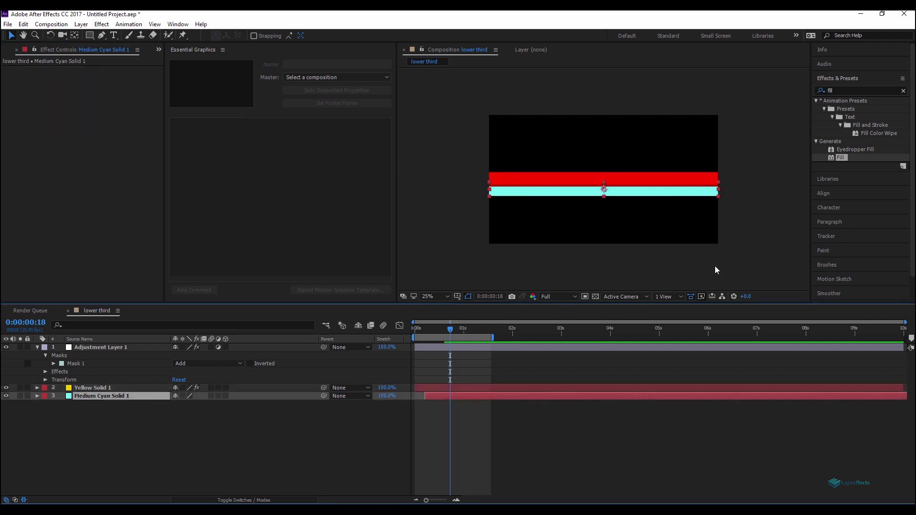
double_click(843, 156)
left_click(93, 388)
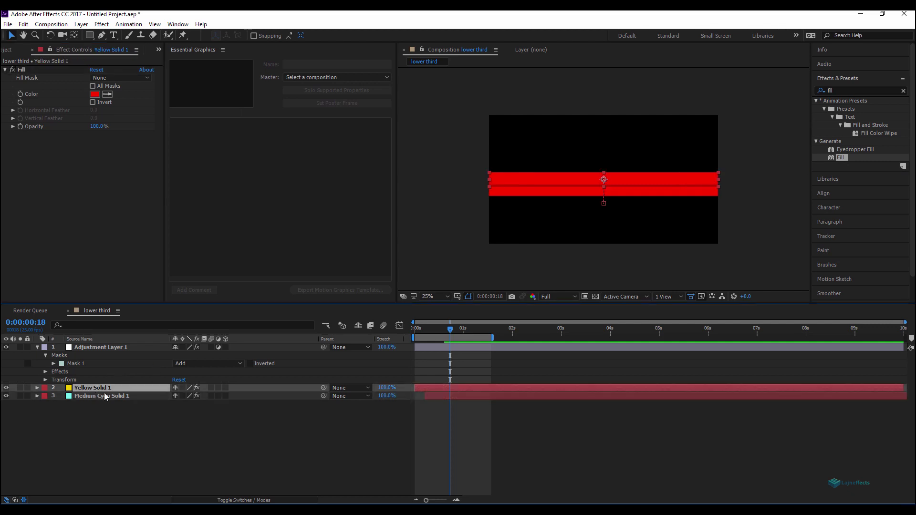
Step: Drag Yellow Solid 1's Fill Color into Essential Graphics and name it 'main title BG colour'
key("e")
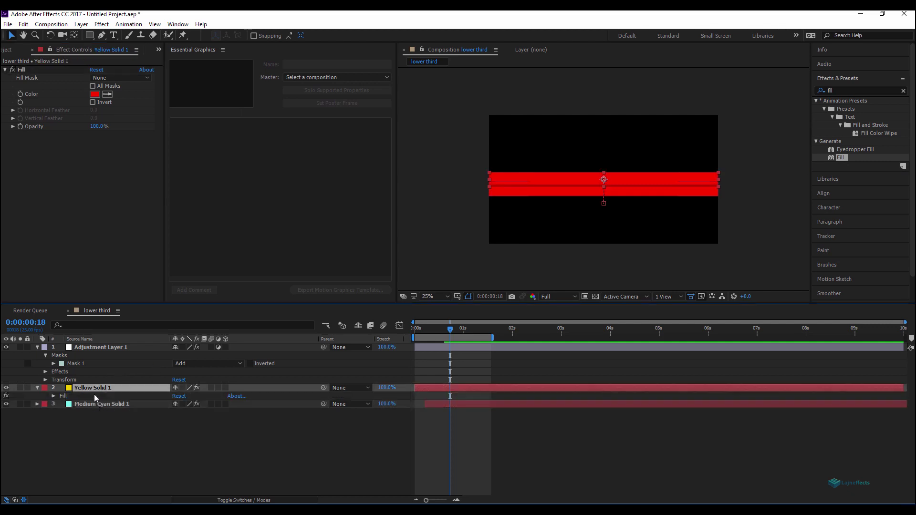
left_click(54, 396)
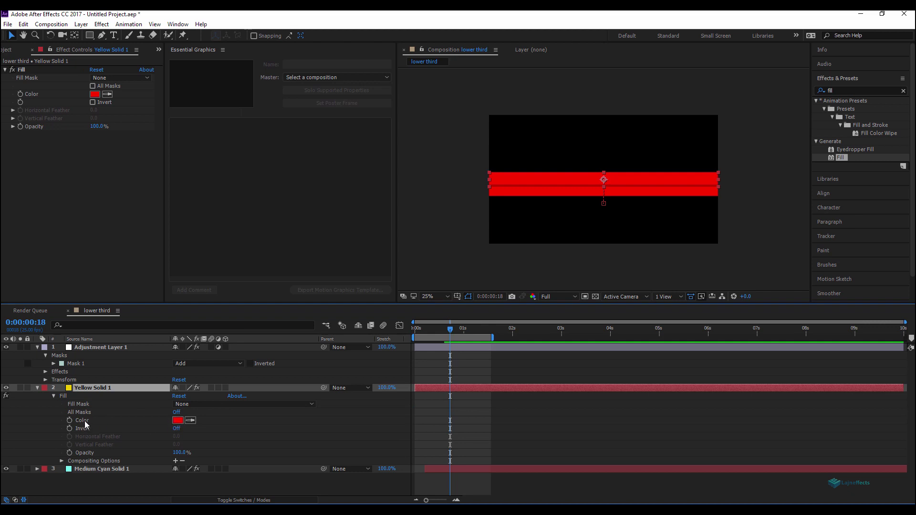
left_click_drag(84, 423, 240, 189)
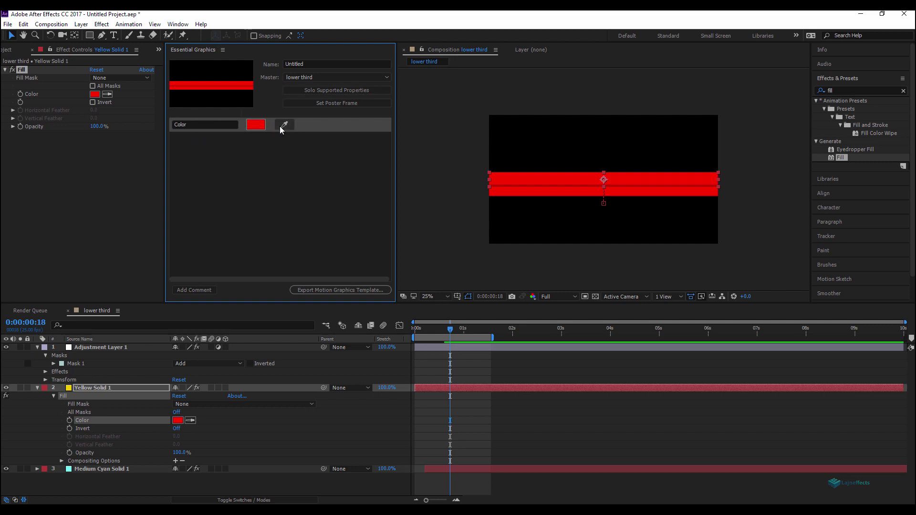
left_click(196, 124)
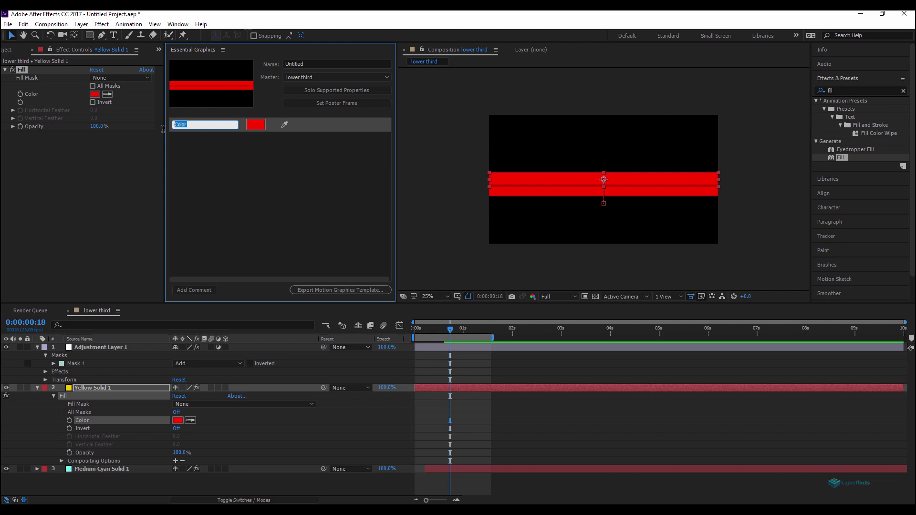
type("main title BG c")
left_click(235, 175)
Step: Drag Medium Cyan Solid 1's Fill Color into Essential Graphics as a new control
left_click(96, 468)
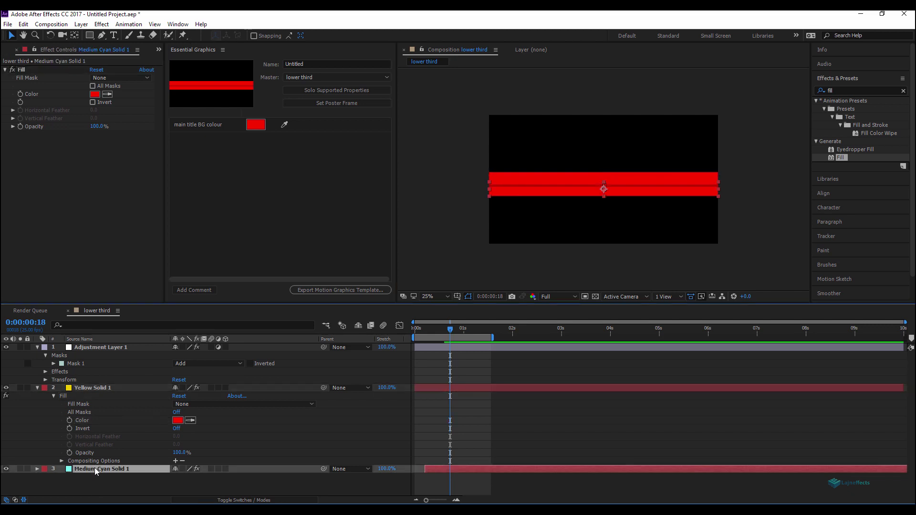
key("e")
left_click(53, 477)
scroll(96, 465, "down", 2)
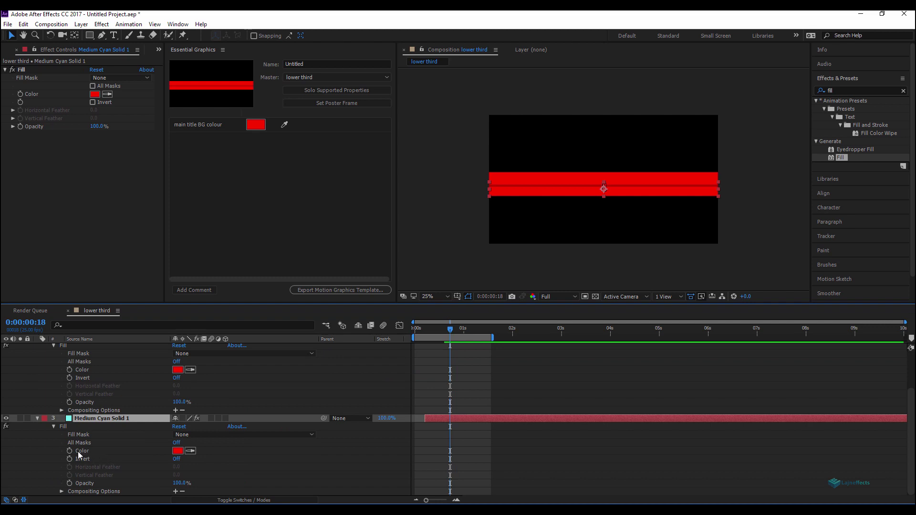
left_click(79, 451)
left_click_drag(187, 360, 234, 190)
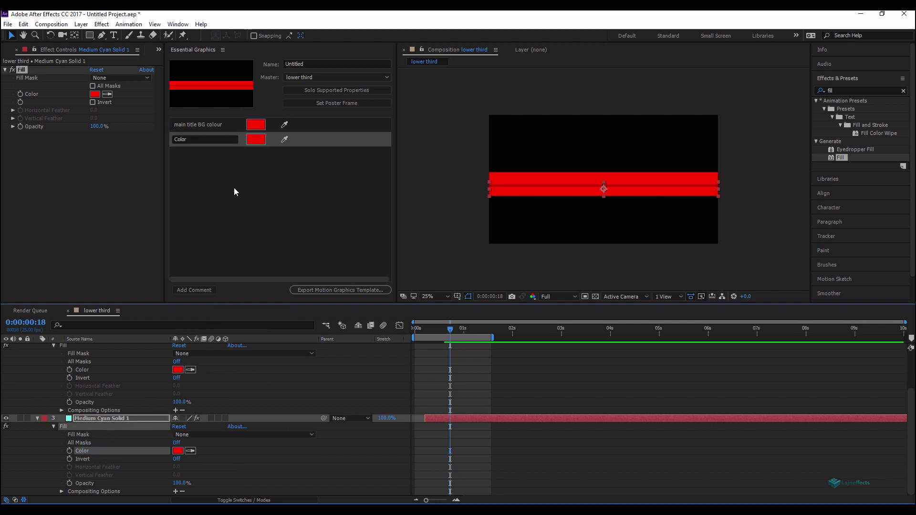
Step: Rename the control 'subtitle BG colour' and collapse all layer properties
left_click(193, 141)
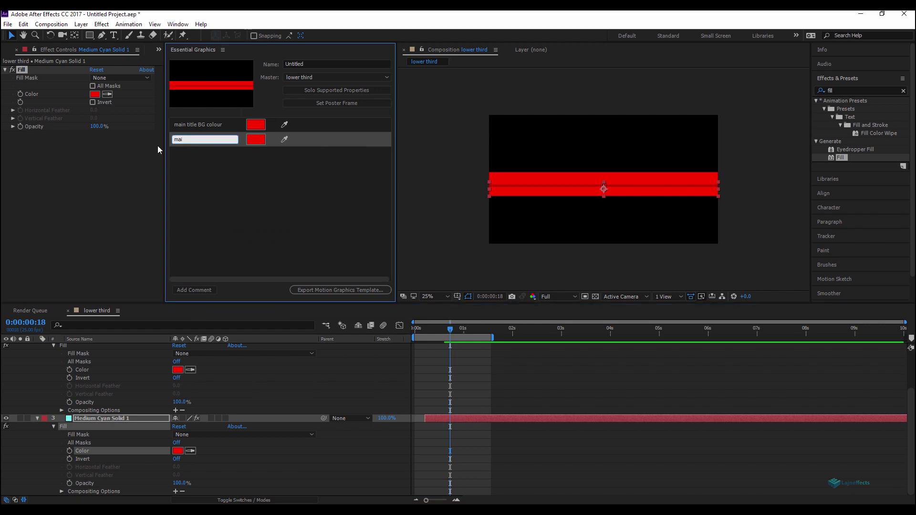
type("subtitle BG colour")
left_click(239, 195)
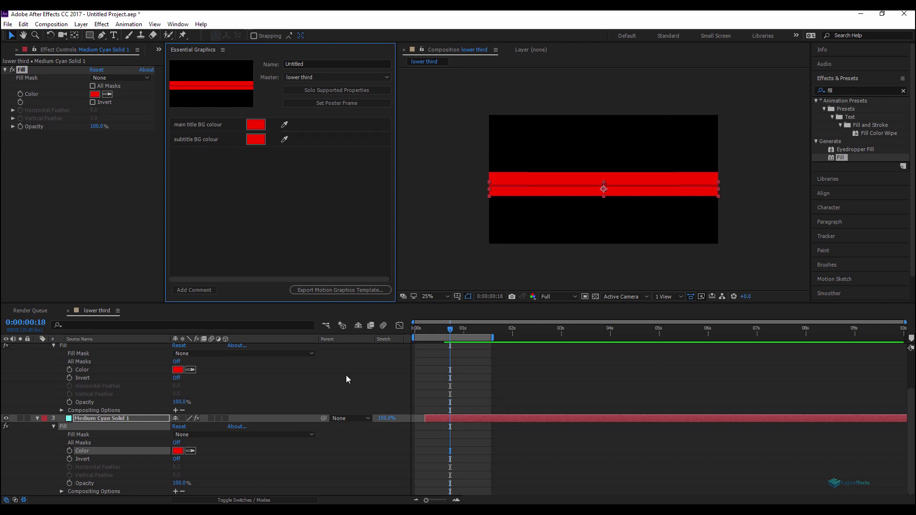
left_click(322, 381)
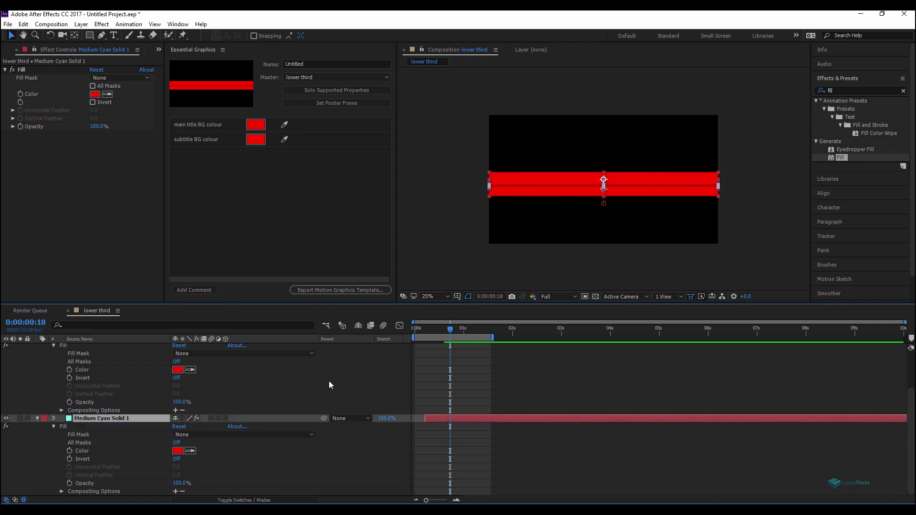
key("ctrl+a")
key("ctrl+grave")
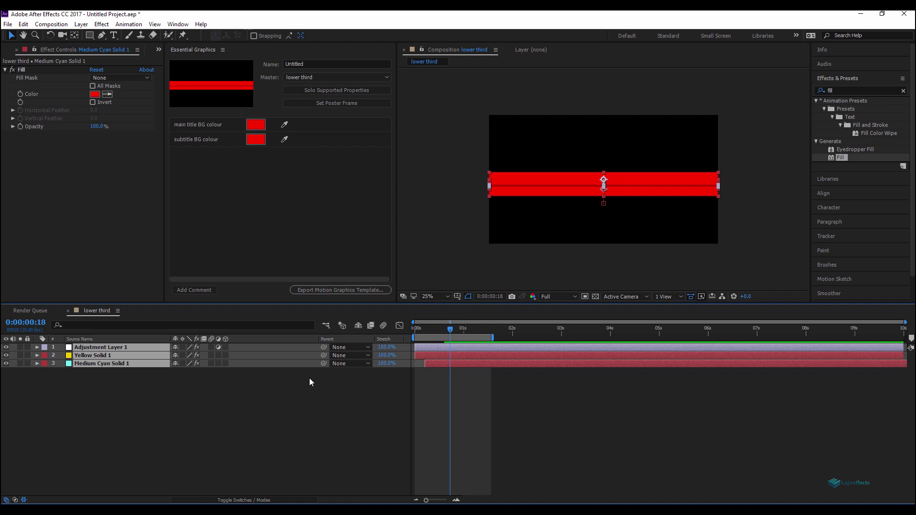
Step: Set the main title background colour to orange FFA800 in Essential Graphics
left_click(205, 401)
left_click(257, 126)
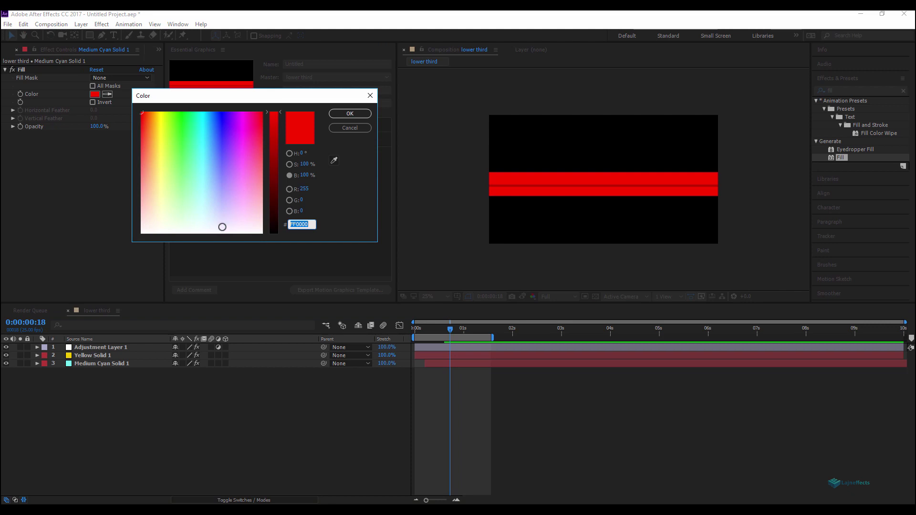
left_click(162, 116)
left_click_drag(161, 116, 153, 111)
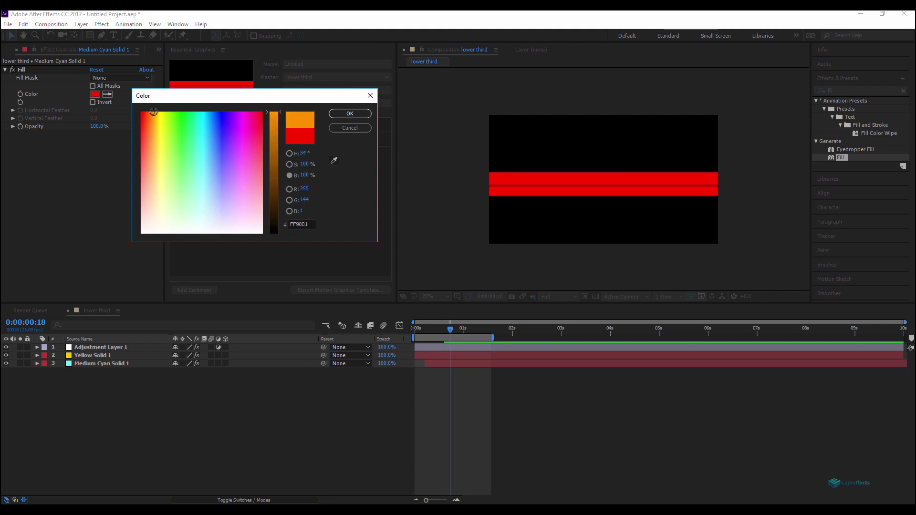
left_click(357, 115)
Step: Set the subtitle background colour to white FFFFFF and preview the animation
left_click(256, 139)
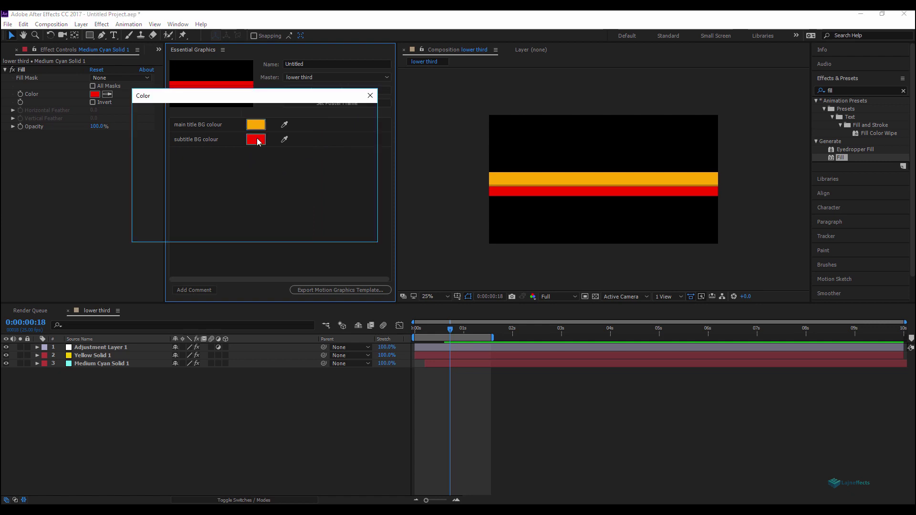
left_click_drag(233, 210, 277, 252)
left_click(336, 114)
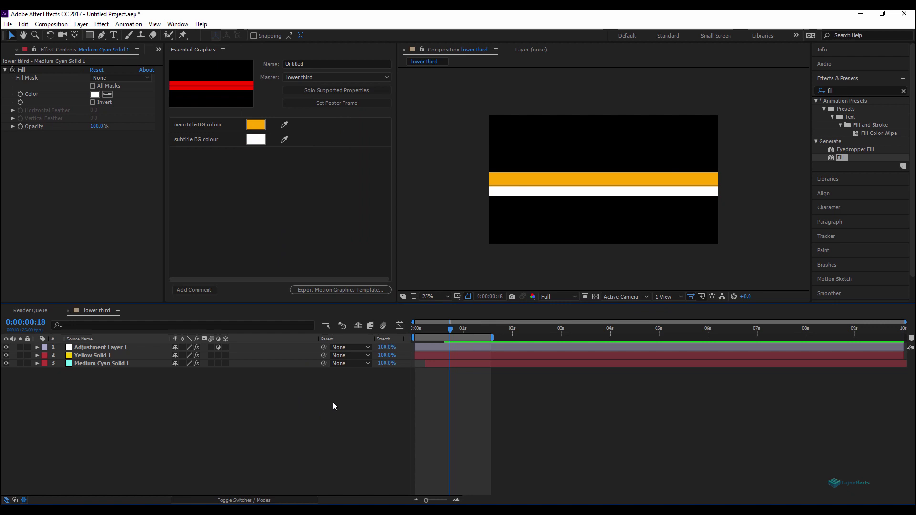
key("space")
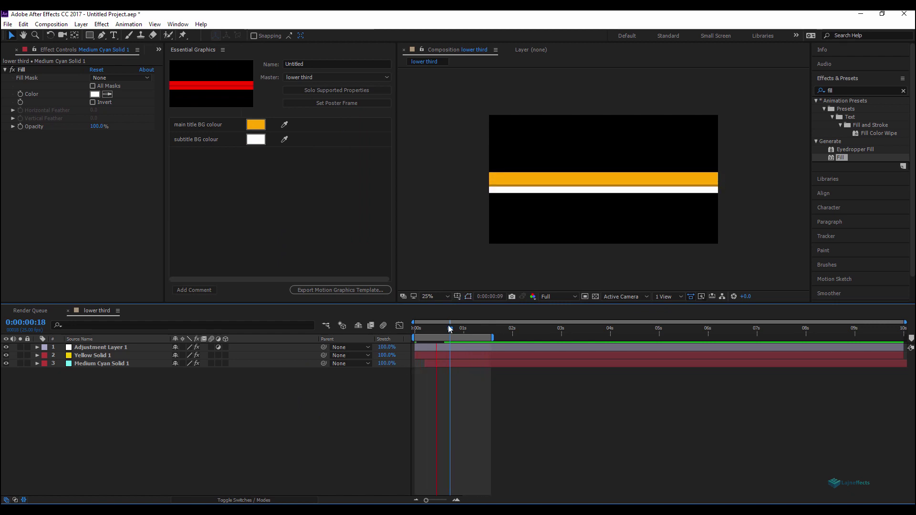
key("space")
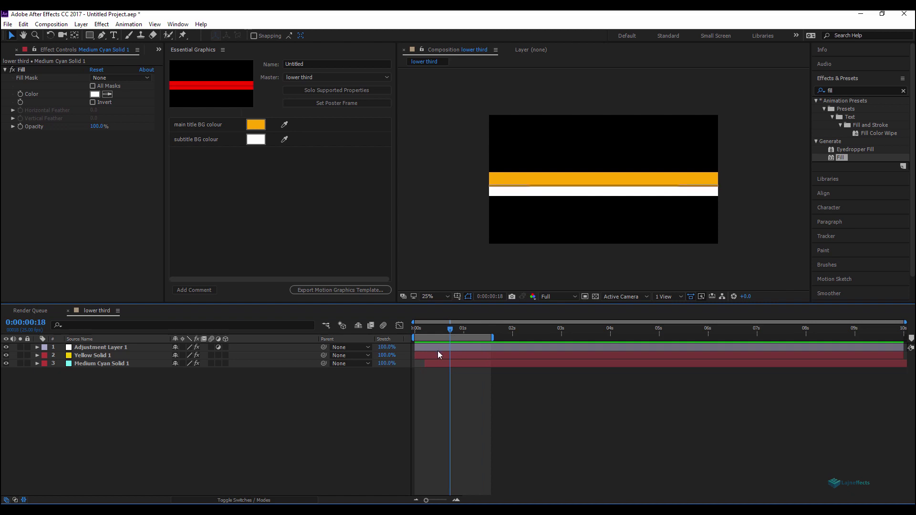
Step: Add a Null Object and parent the adjustment layer and both bar solids to Null 1
right_click(343, 409)
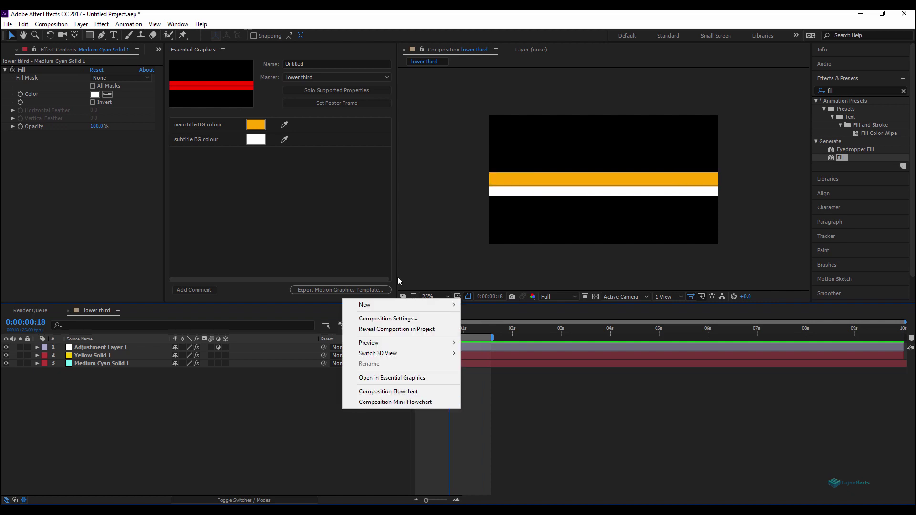
mouse_move(384, 306)
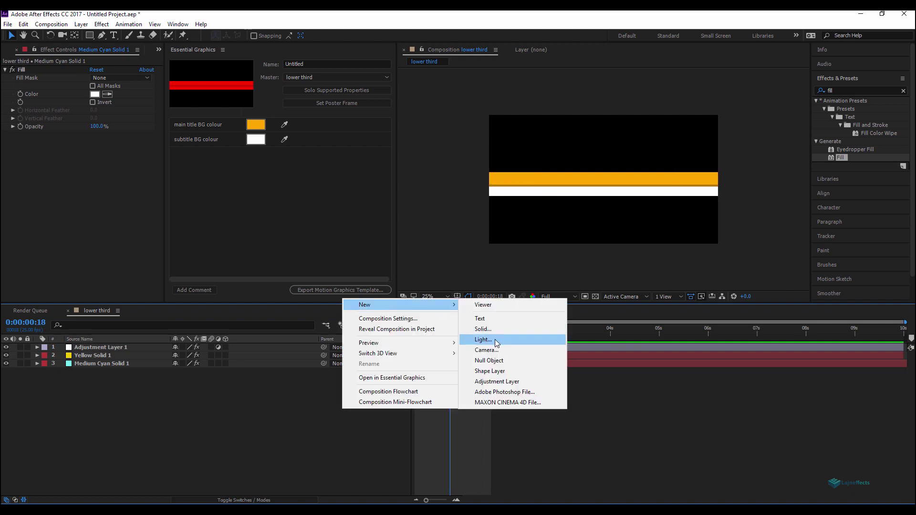
left_click(501, 363)
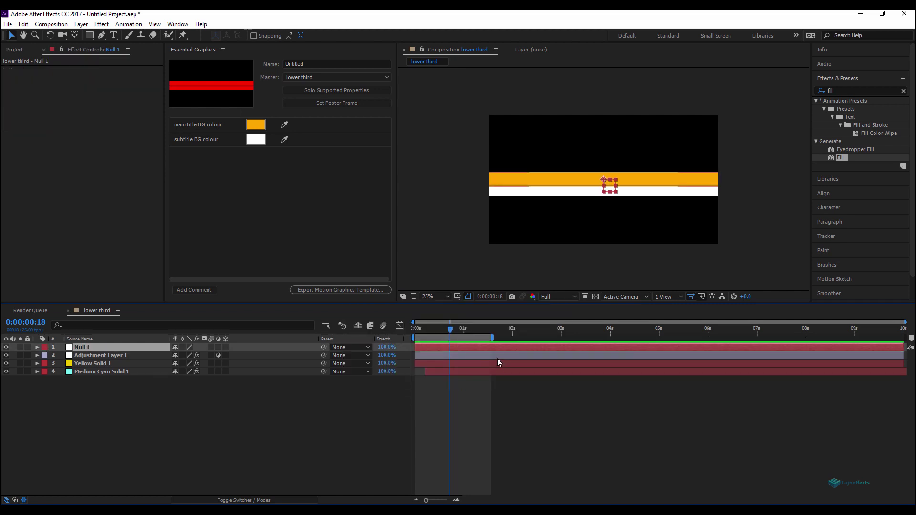
left_click(95, 355)
left_click(99, 371, "shift")
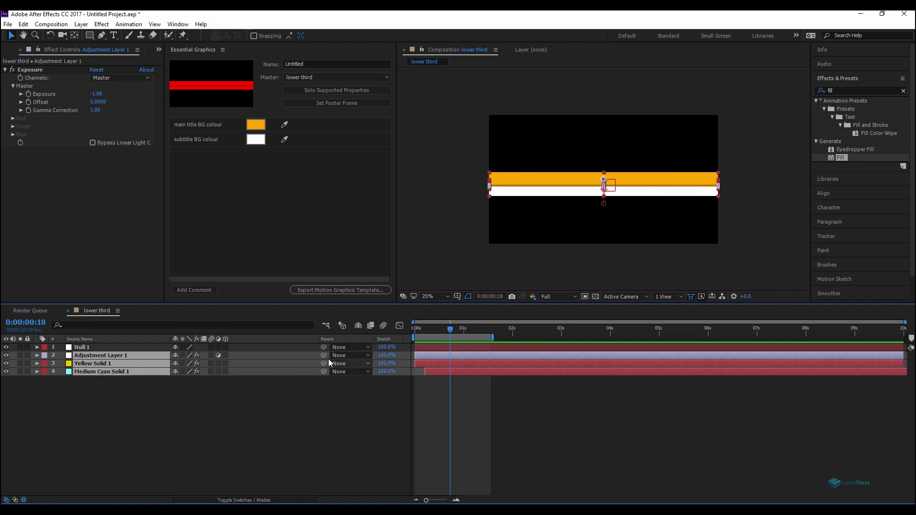
left_click_drag(324, 355, 87, 347)
left_click(127, 397)
Step: Nudge Null 1 down so the lower third sits near the frame bottom, then preview
left_click(87, 347)
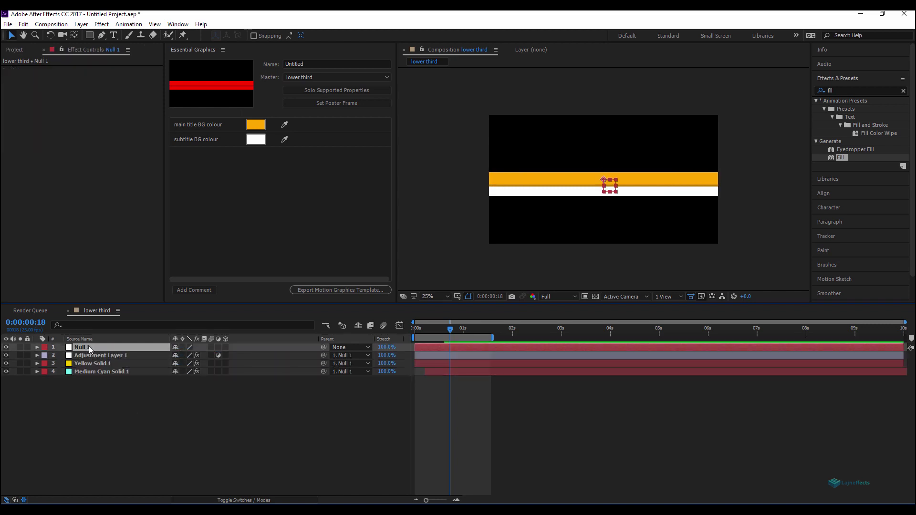
key("Return")
key("shift+Down")
key("shift+Down")
key("shift+Down")
key("shift+Down")
key("shift+Down")
key("shift+Down")
key("shift+Down")
key("shift+Down")
key("shift+Down")
key("shift+Down")
key("shift+Down")
key("shift+Down")
key("shift+Down")
key("shift+Down")
key("shift+Down")
key("shift+Down")
key("shift+Down")
key("shift+Down")
key("shift+Down")
key("shift+Down")
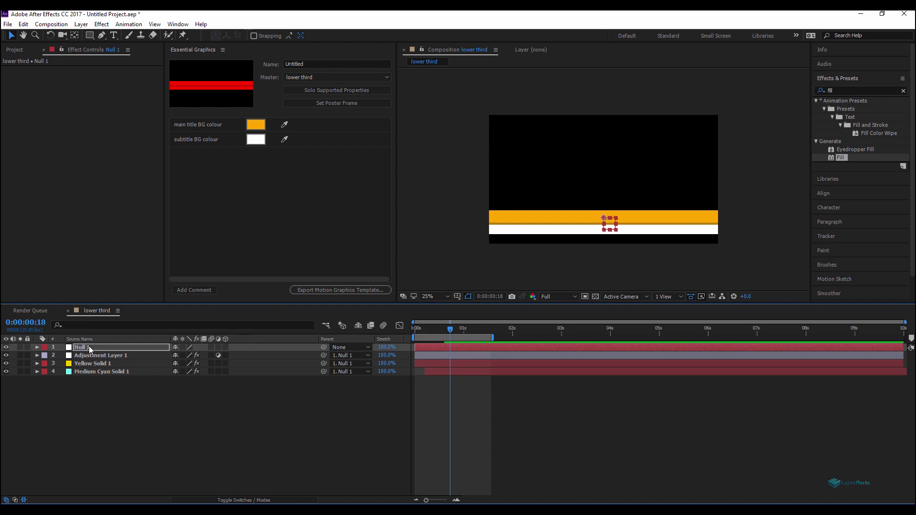
left_click(311, 409)
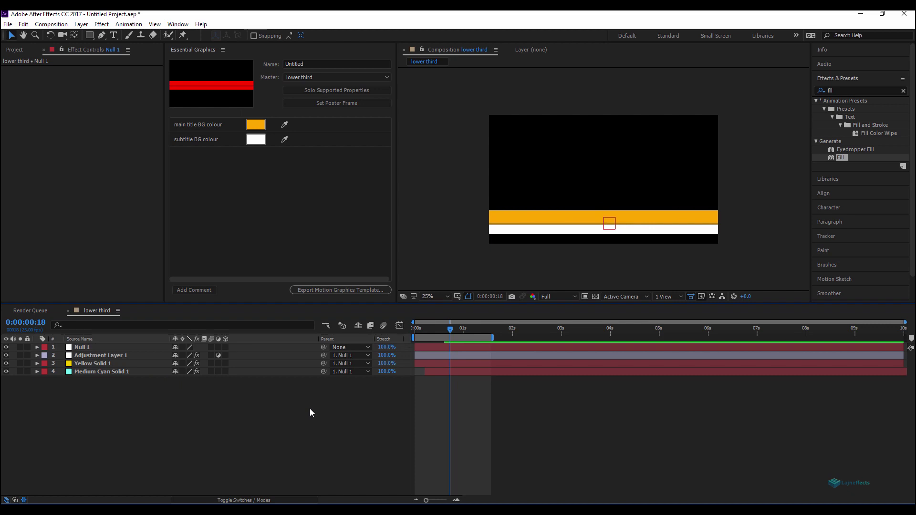
key("space")
key("space")
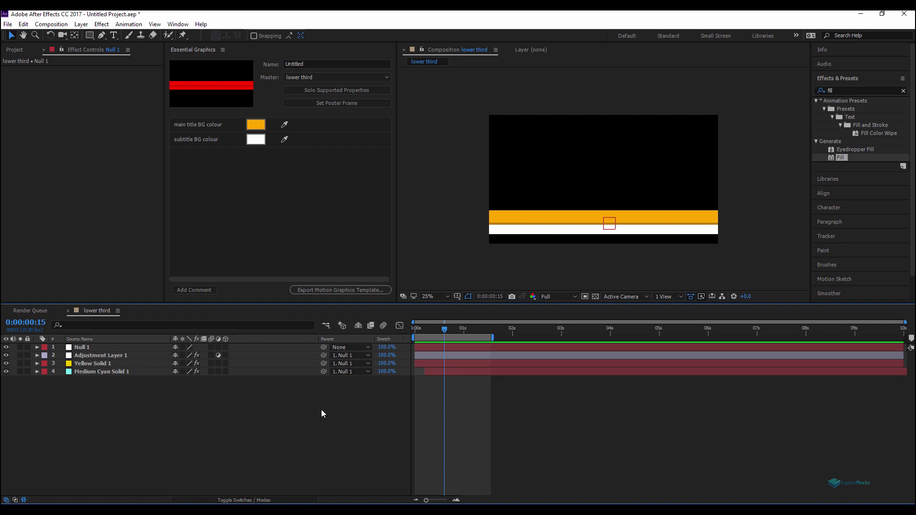
Step: Create a new text layer reading 'Main Title'
right_click(322, 413)
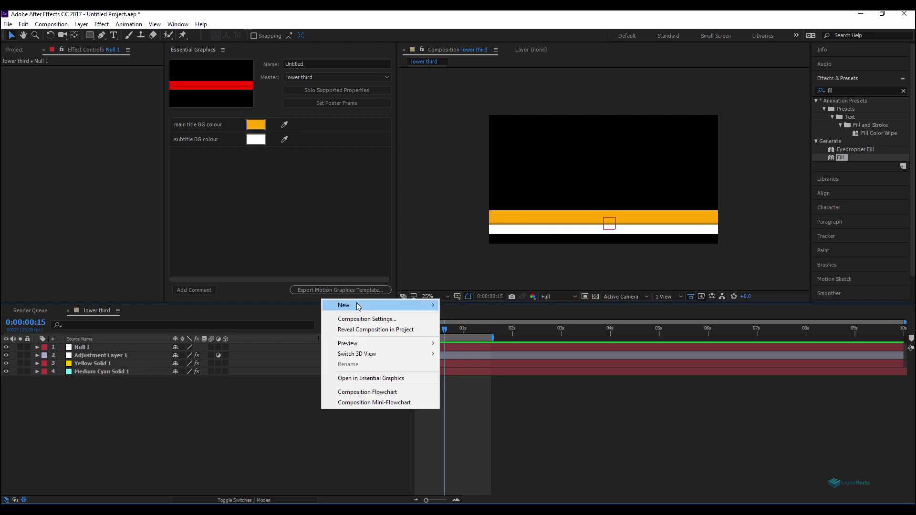
mouse_move(359, 305)
left_click(486, 317)
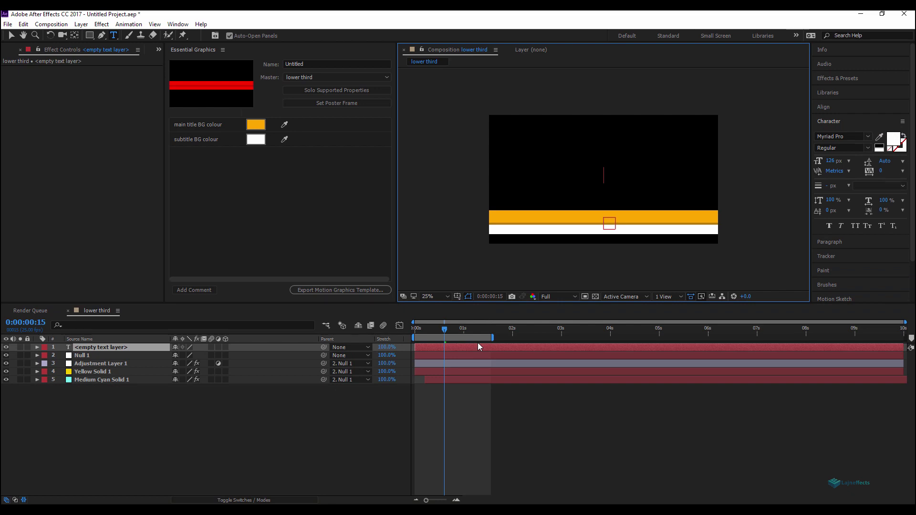
type("Main")
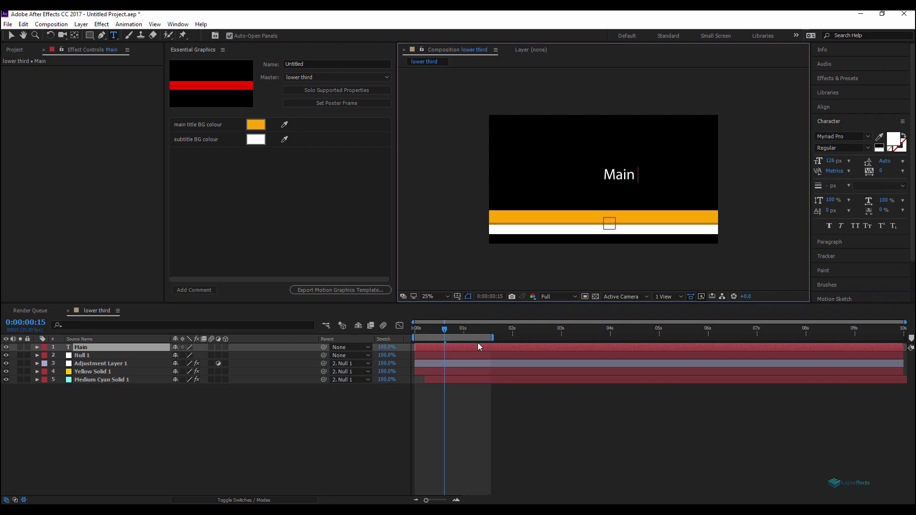
type(" Title")
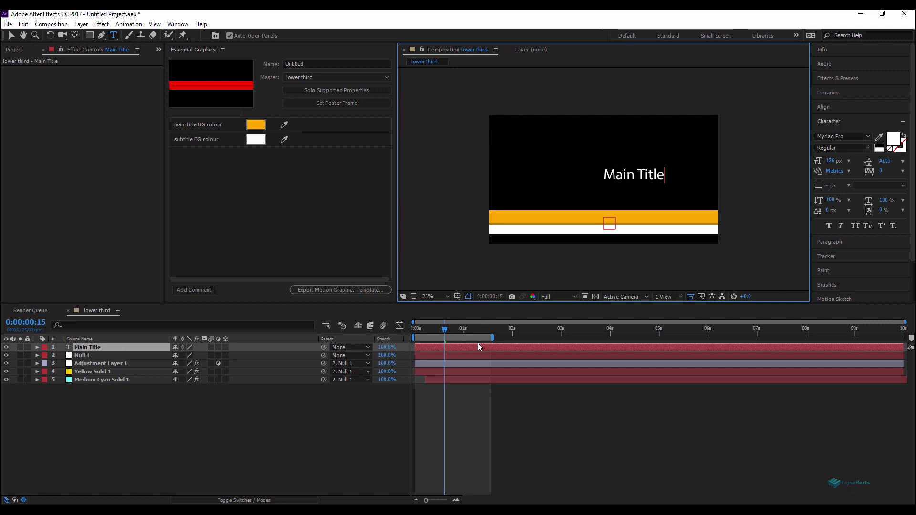
left_click(362, 424)
Step: Move the Main Title text onto the orange bar, shrink it to fit, and check paragraph alignment
key("v")
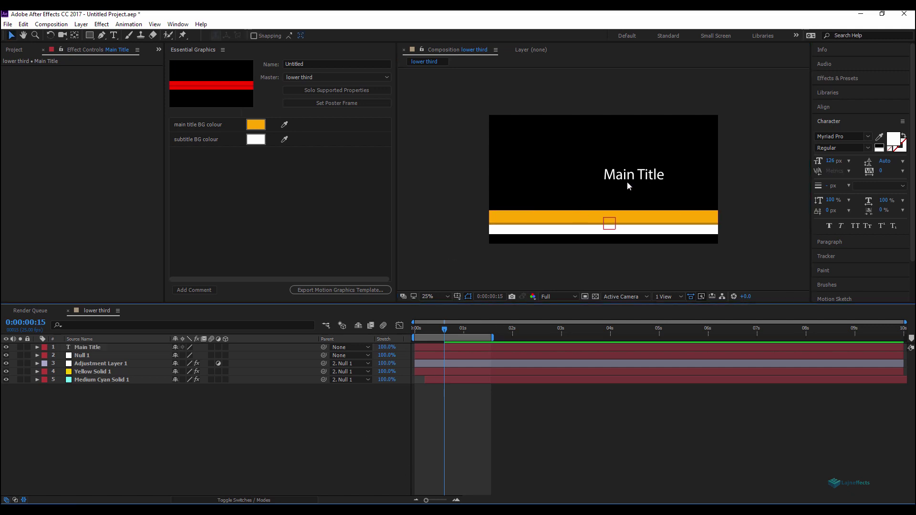
mouse_move(626, 177)
left_mouse_down()
mouse_move(599, 202)
mouse_move(529, 218)
mouse_move(643, 174)
left_mouse_up()
key("period")
left_click_drag(628, 175, 618, 181)
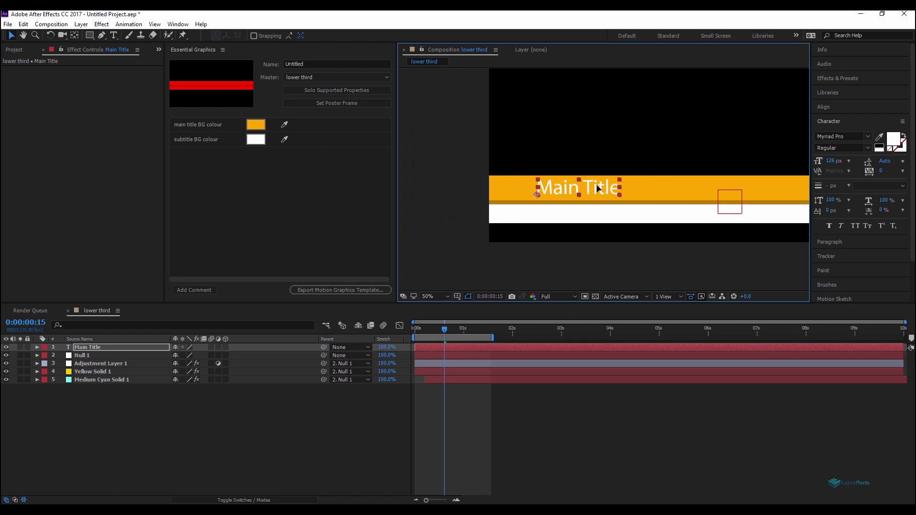
double_click(450, 347)
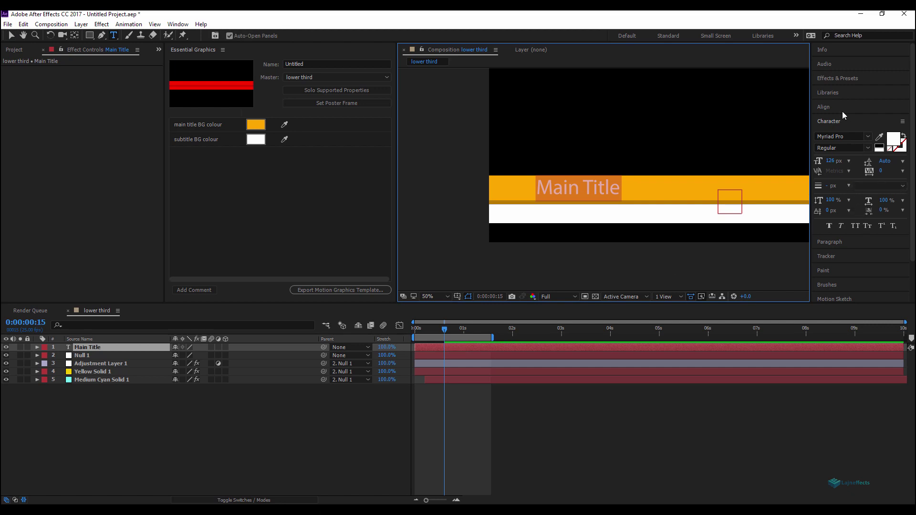
left_click(852, 242)
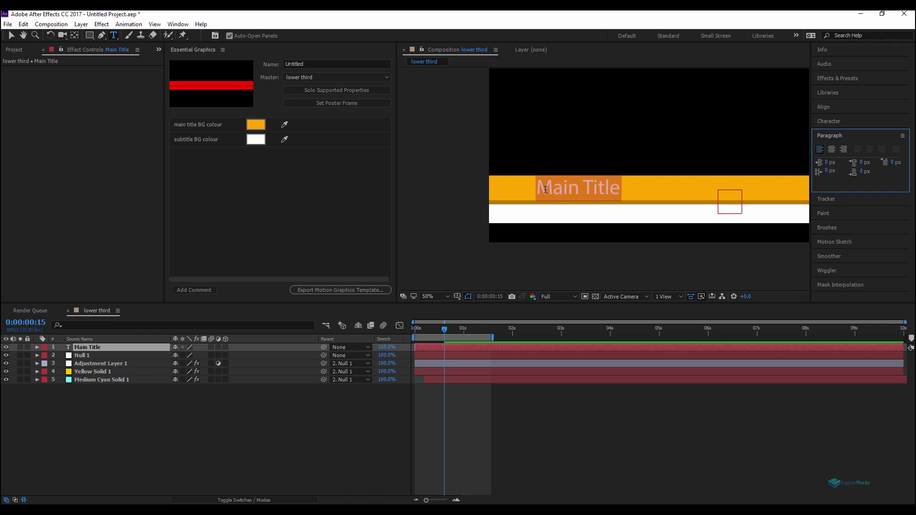
left_click(340, 414)
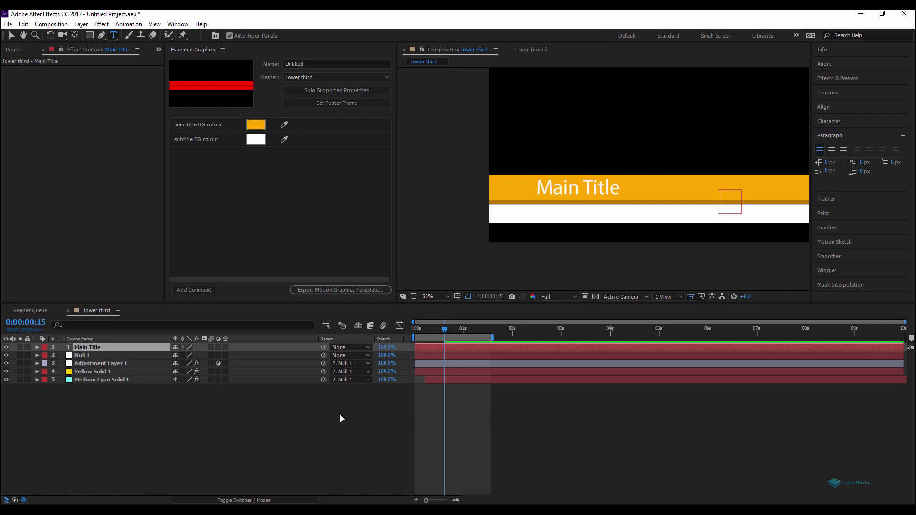
Step: Duplicate the Main Title layer and name the copy 'subtitle'
left_click(88, 348)
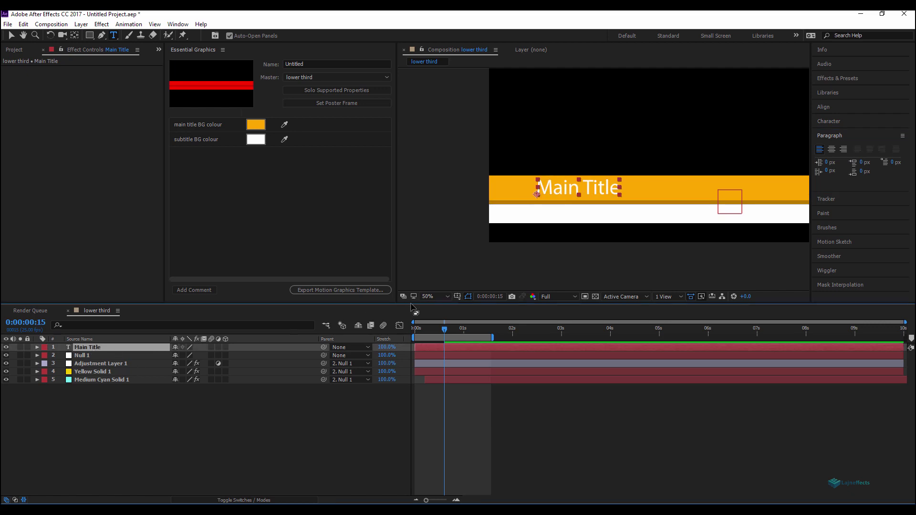
key("ctrl+d")
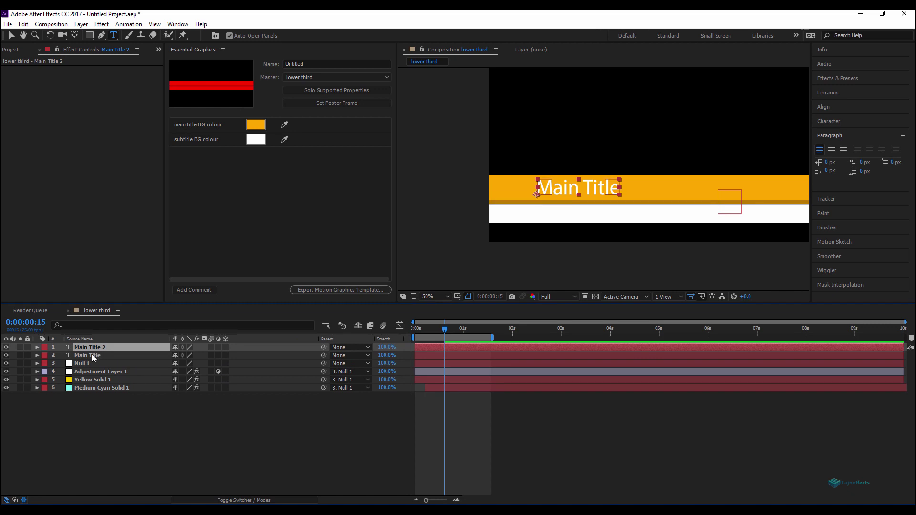
key("Return")
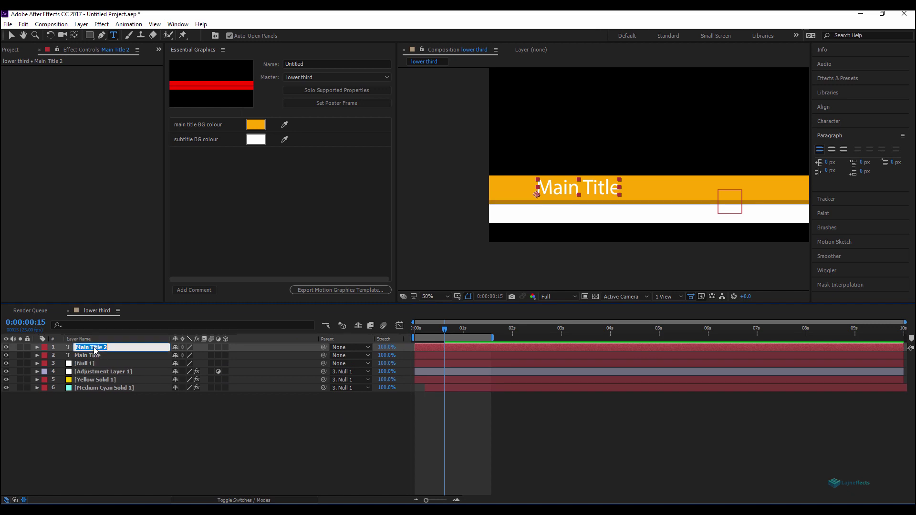
type("subtitle")
left_click(96, 416)
Step: Rename the original Main Title layer to 'main title'
left_click(91, 357)
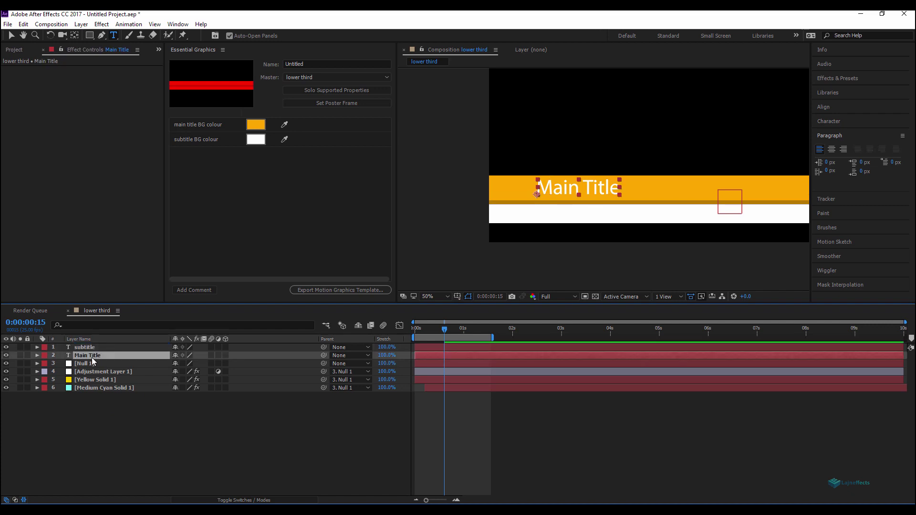
key("Return")
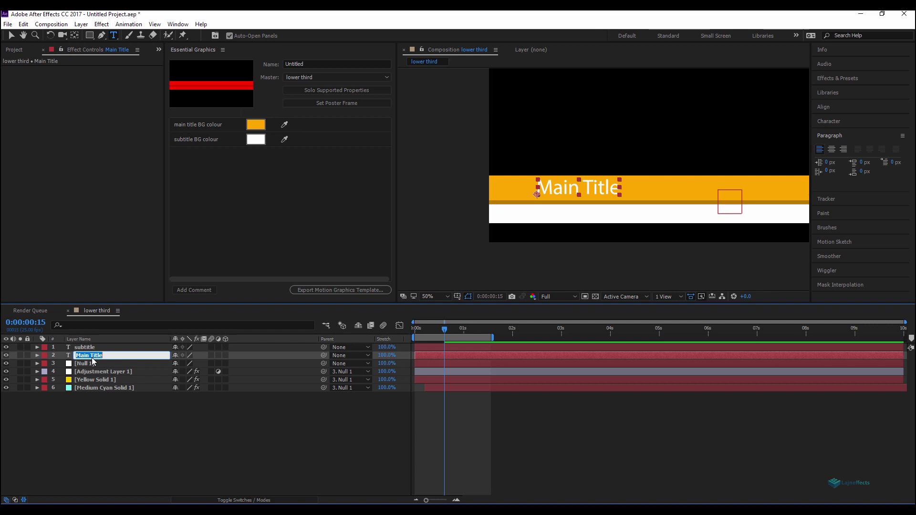
type("main title")
left_click(165, 431)
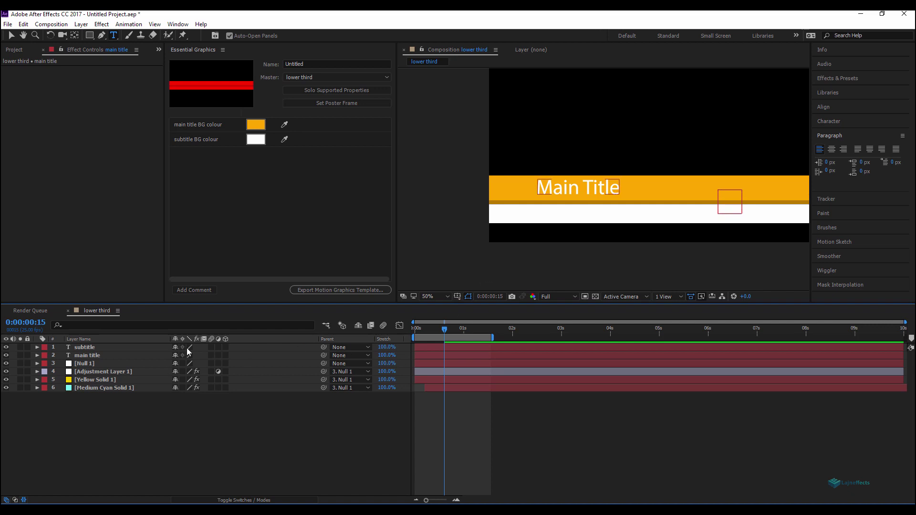
Step: Move the subtitle text down onto the white bar
left_click(101, 348)
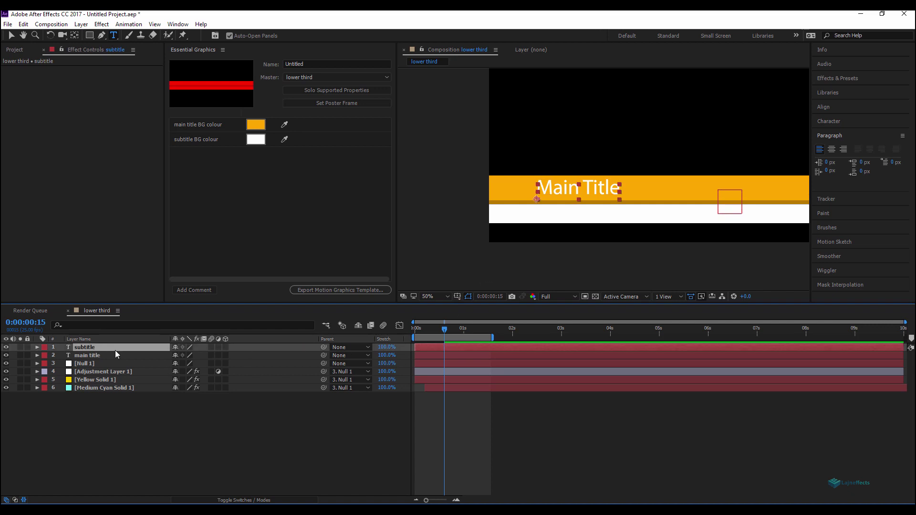
key("Return")
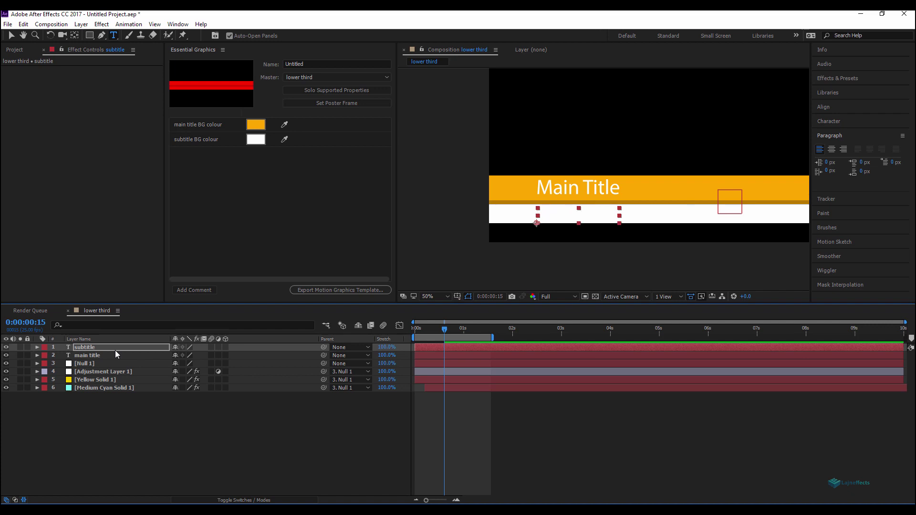
left_click(120, 454)
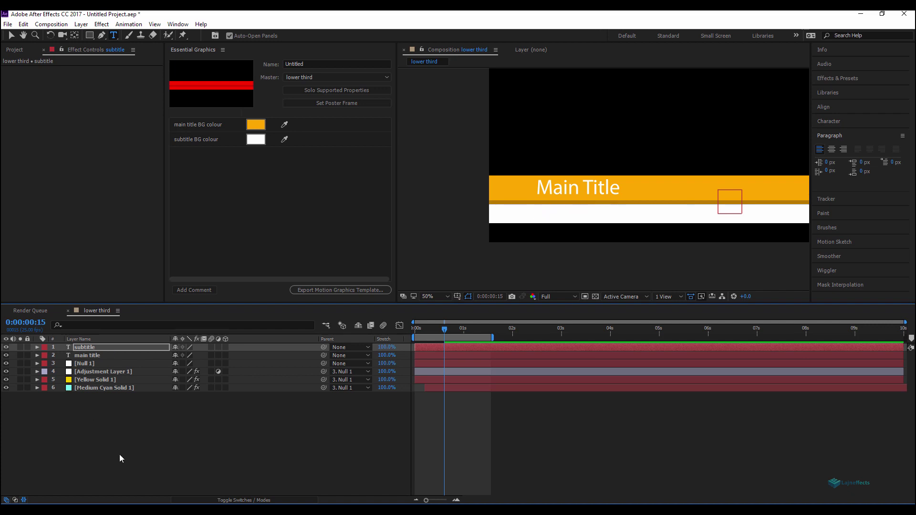
Step: Expand and then collapse the main title layer's Text properties
left_click(88, 355)
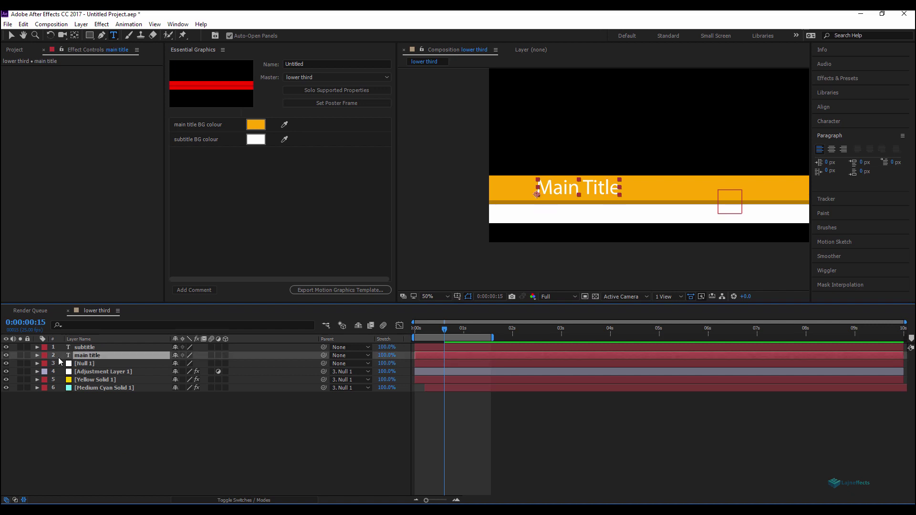
left_click(37, 355)
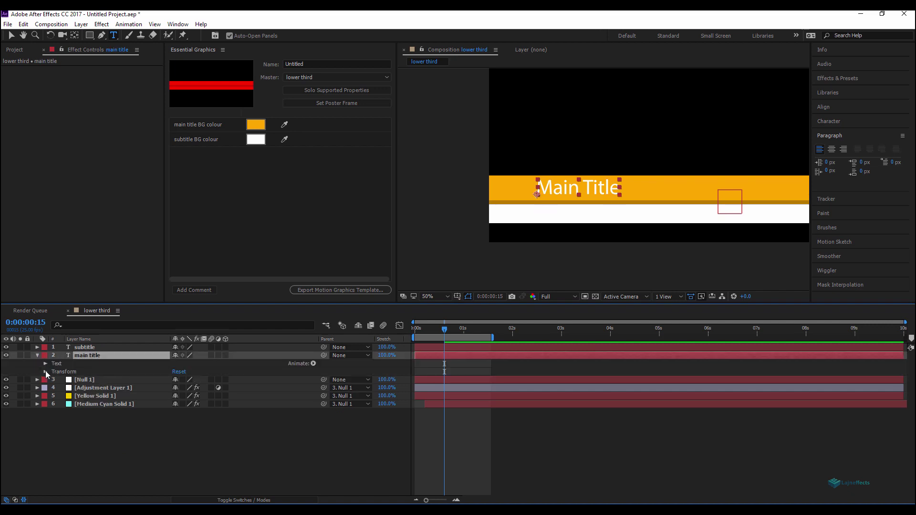
left_click(46, 364)
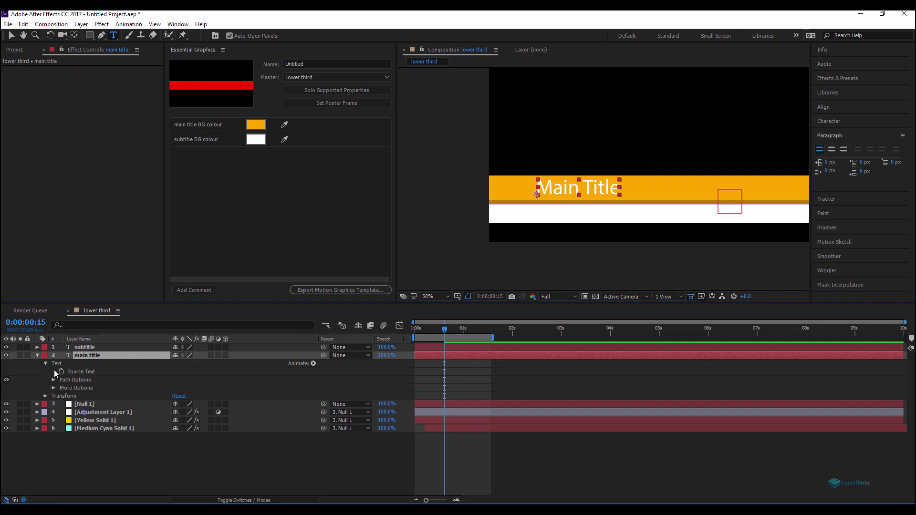
left_click(45, 364)
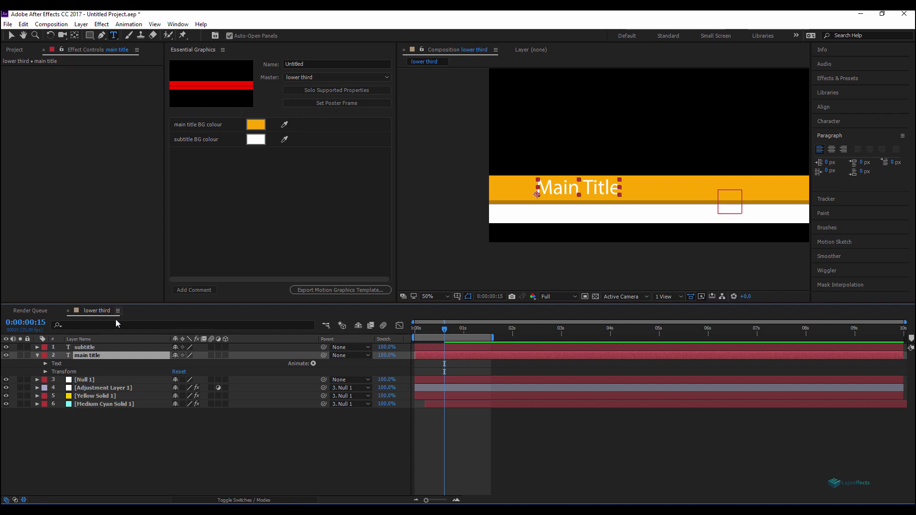
Step: Add a Fill effect to the main title layer with its colour set to white
right_click(81, 182)
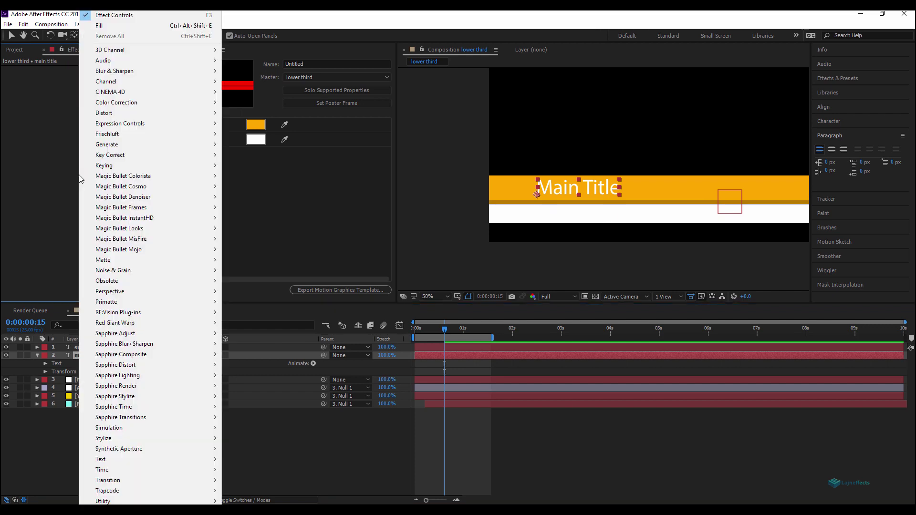
left_click(103, 29)
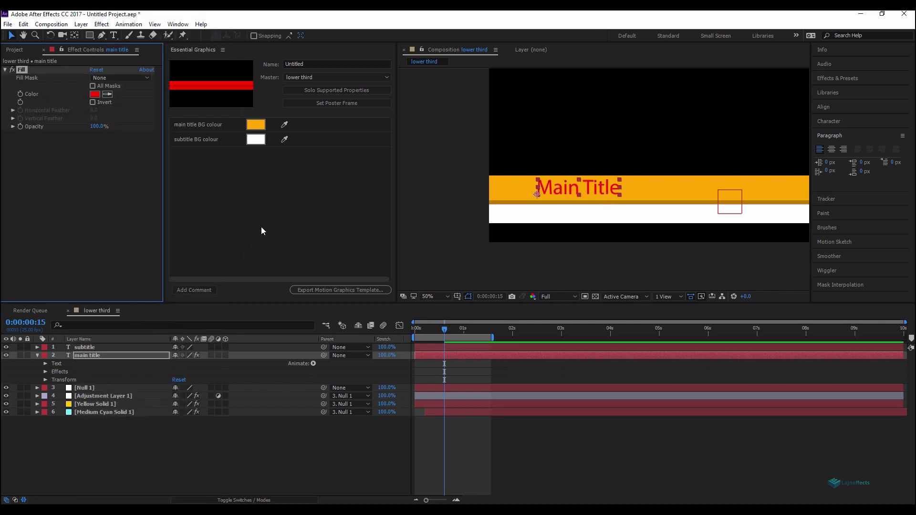
left_click(95, 94)
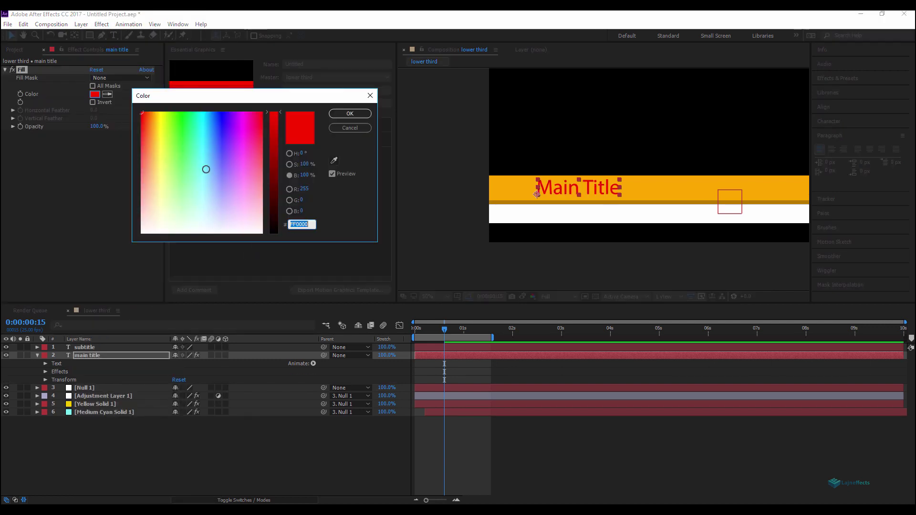
left_click_drag(210, 197, 288, 250)
left_click(340, 118)
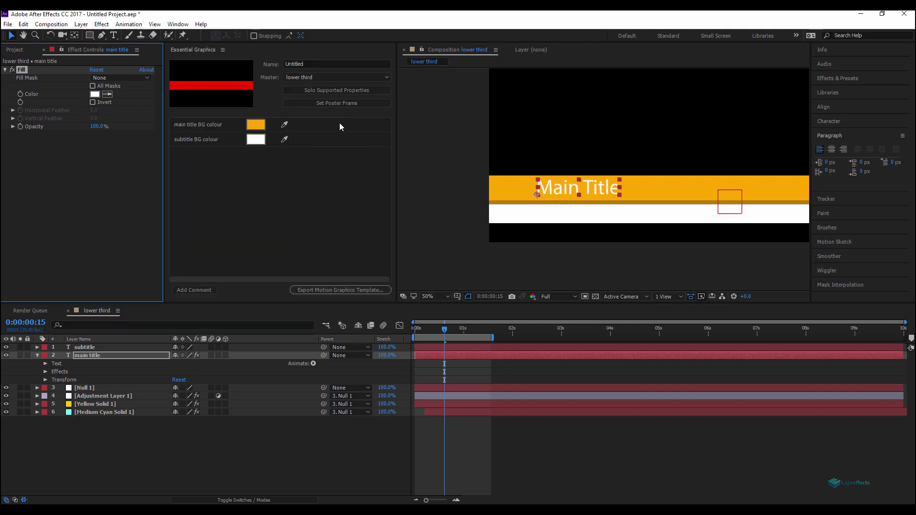
Step: Add a Fill effect to the subtitle layer and colour it orange
left_click(85, 348)
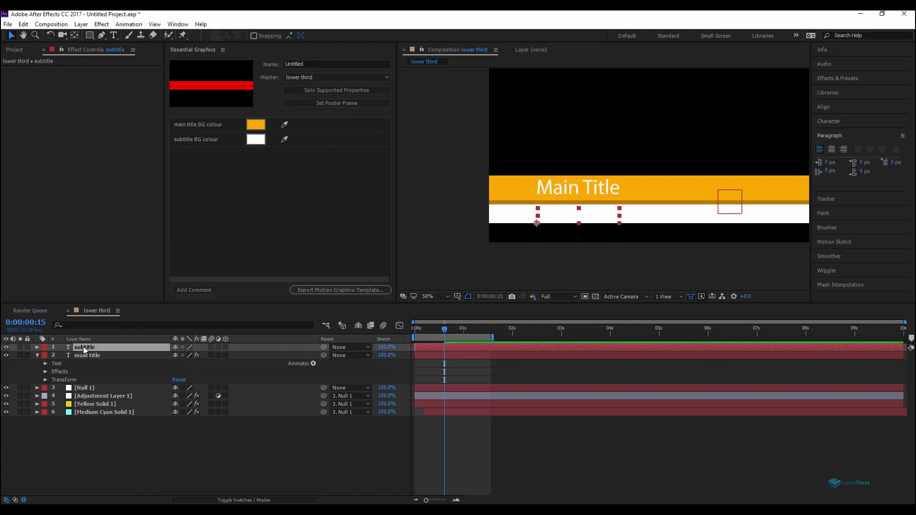
right_click(62, 144)
left_click(82, 25)
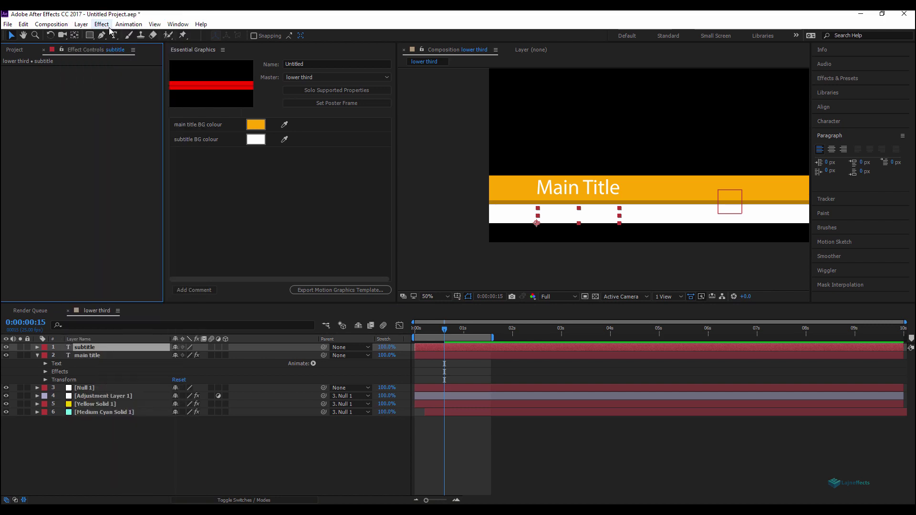
left_click(94, 94)
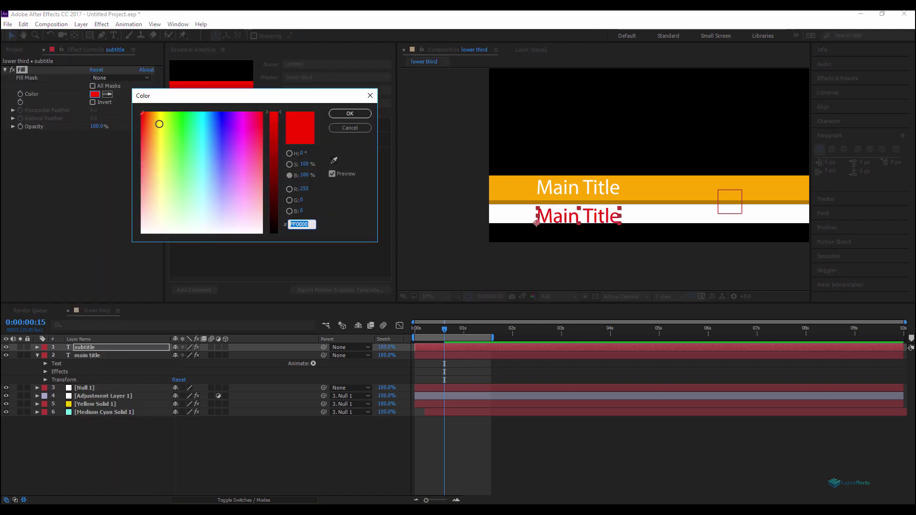
left_click(150, 112)
left_click(358, 115)
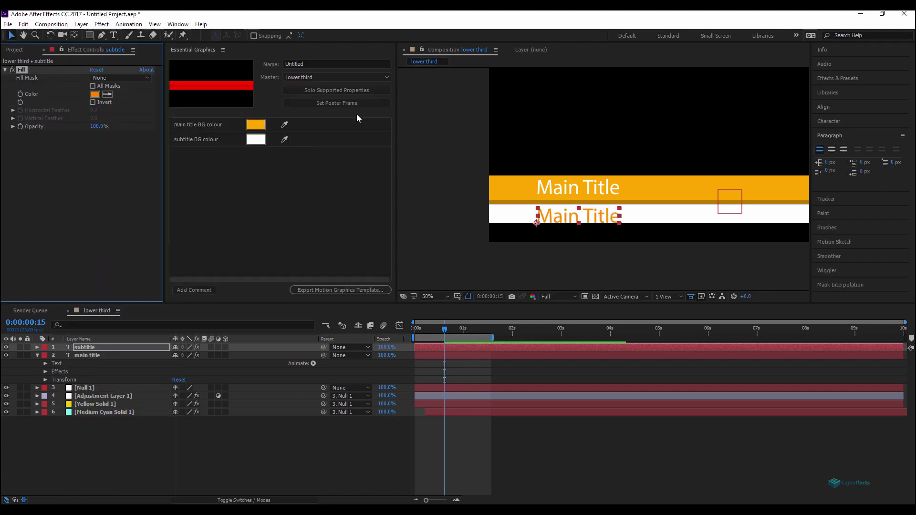
left_click(218, 436)
Step: Shrink the orange subtitle text slightly and nudge it up on the white bar
left_click(470, 350)
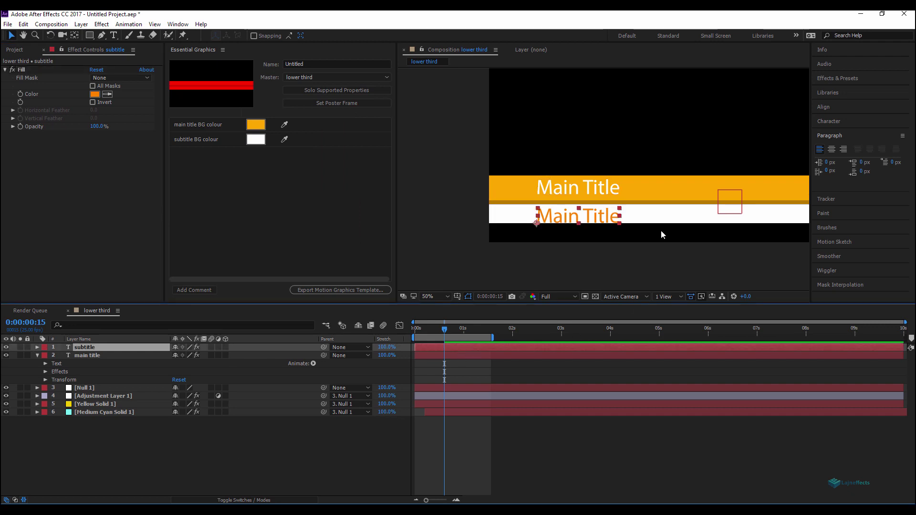
left_click(621, 213)
left_click_drag(620, 212, 602, 211)
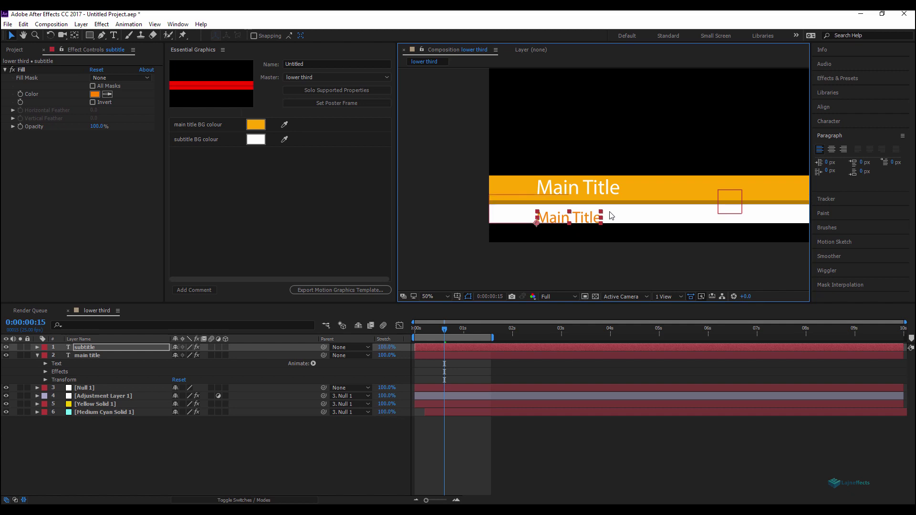
key("Up")
key("Up")
key("Up")
key("Up")
key("Up")
key("Up")
key("Up")
key("Up")
key("Up")
key("Up")
key("Up")
key("Up")
key("Up")
key("Up")
key("Up")
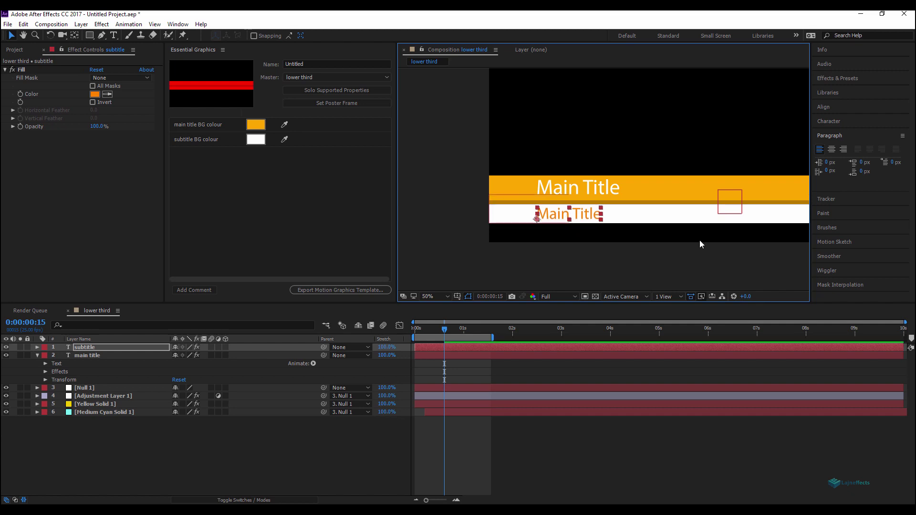
left_click(246, 455)
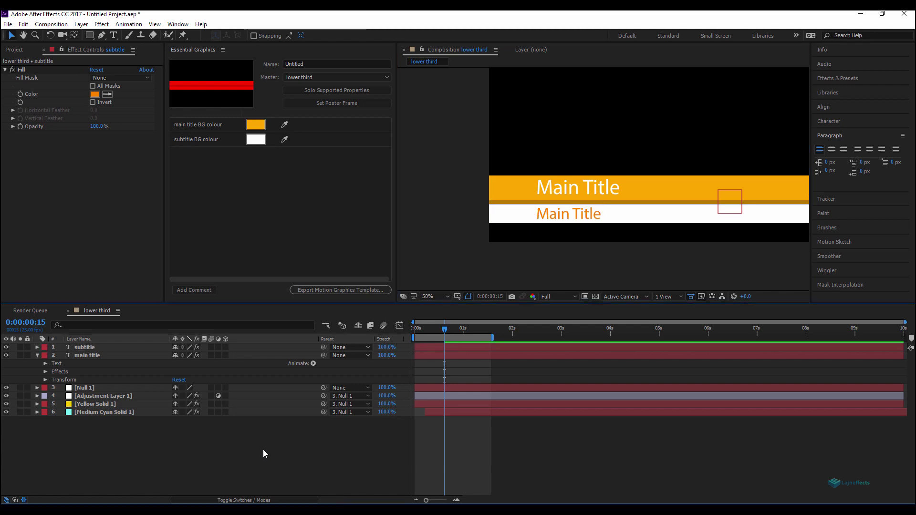